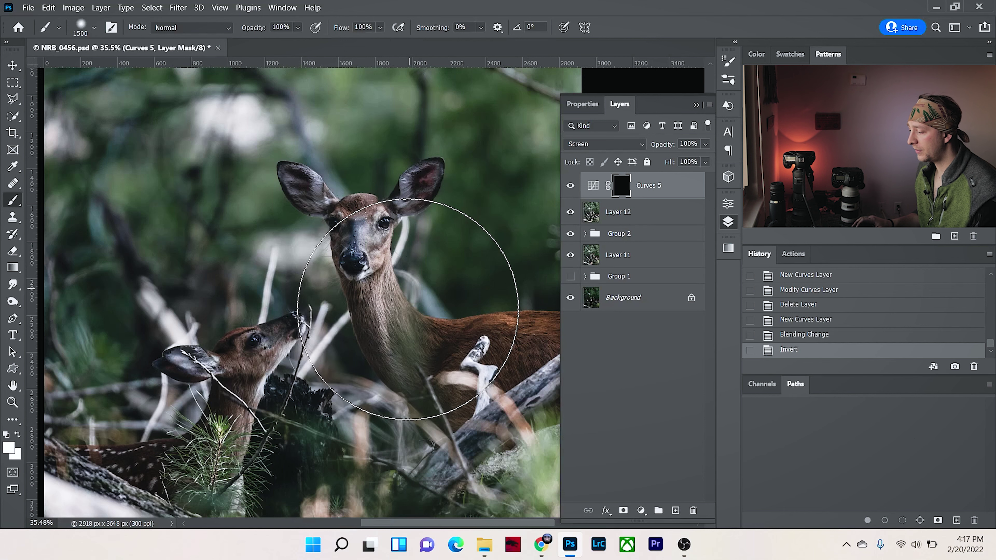
- Paint white on the Curves 5 mask along the outer edge of the doe's right-hand ear with a 200 px brush
{"action": "scroll", "coordinate": [411, 285], "scroll_direction": "up", "scroll_amount": 2}
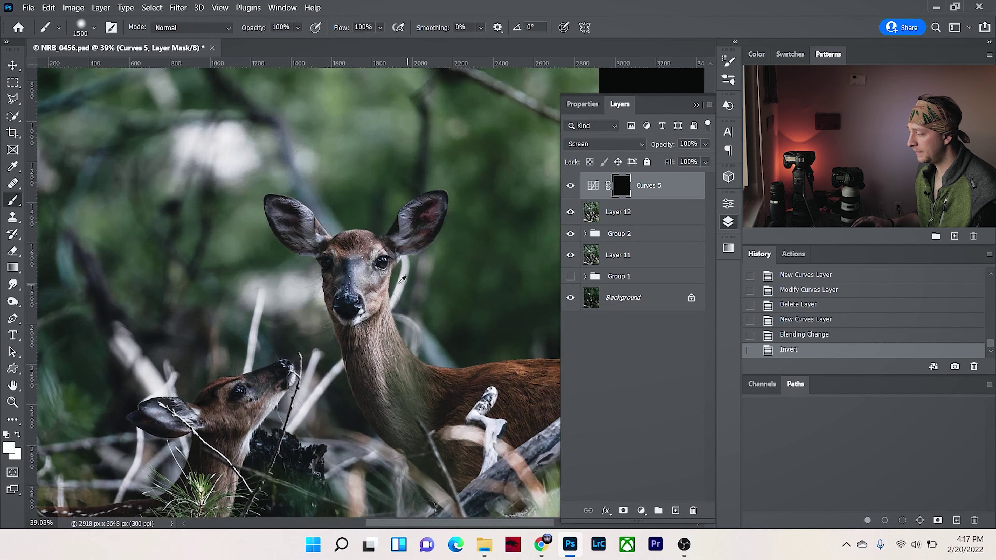
{"action": "scroll", "coordinate": [404, 279], "scroll_direction": "up", "scroll_amount": 5}
{"action": "key", "text": "bracketleft"}
{"action": "key", "text": "bracketleft"}
{"action": "key", "text": "bracketleft"}
{"action": "key", "text": "bracketleft"}
{"action": "key", "text": "bracketleft"}
{"action": "key", "text": "bracketleft"}
{"action": "key", "text": "bracketleft"}
{"action": "key", "text": "bracketleft"}
{"action": "key", "text": "bracketleft"}
{"action": "key", "text": "bracketleft"}
{"action": "key", "text": "bracketleft"}
{"action": "key", "text": "bracketleft"}
{"action": "key", "text": "bracketleft"}
{"action": "key", "text": "bracketleft"}
{"action": "key", "text": "bracketleft"}
{"action": "key", "text": "bracketleft"}
{"action": "key", "text": "bracketleft"}
{"action": "key", "text": "bracketleft"}
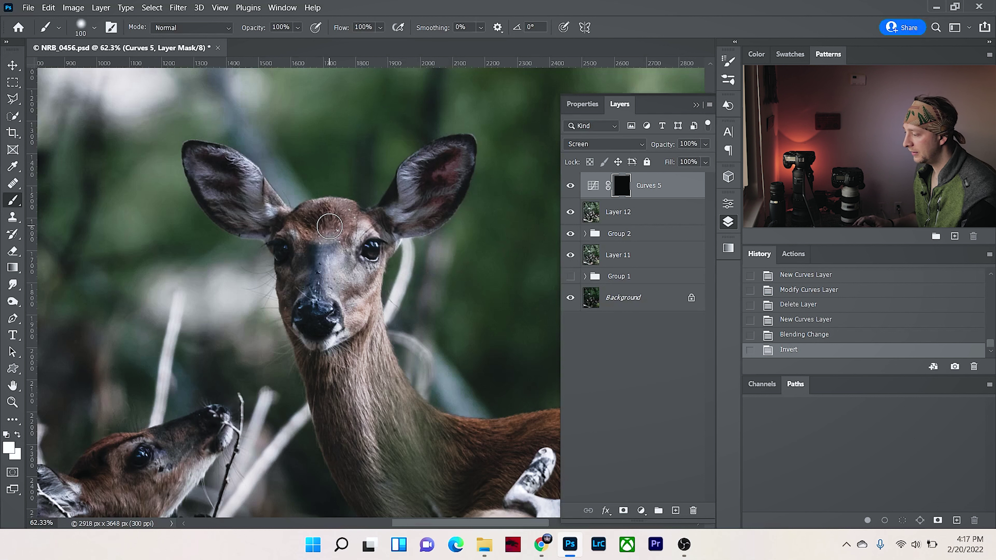
{"action": "key", "text": "bracketright"}
{"action": "key", "text": "bracketright"}
{"action": "key", "text": "bracketright"}
{"action": "key", "text": "bracketright"}
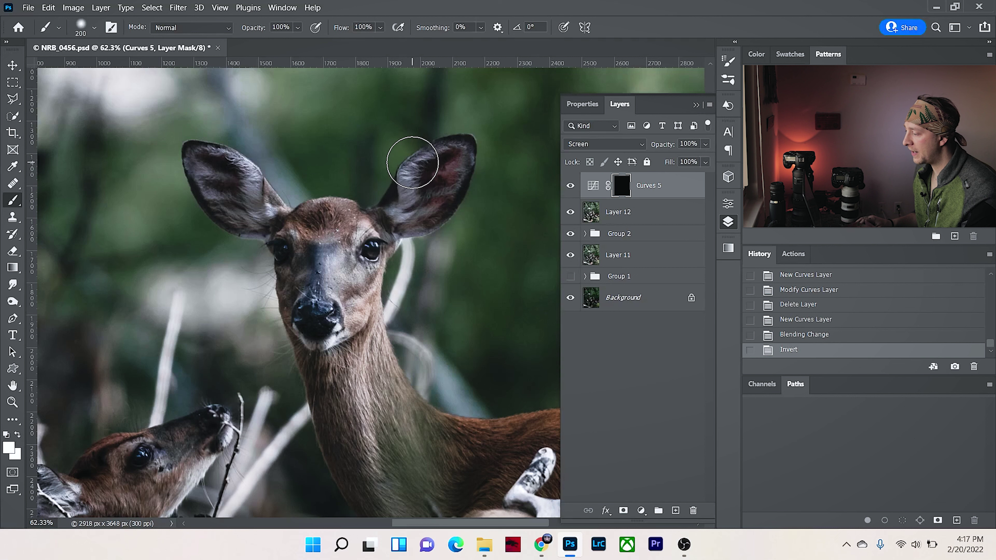
{"action": "left_click_drag", "start_coordinate": [413, 163], "coordinate": [418, 167]}
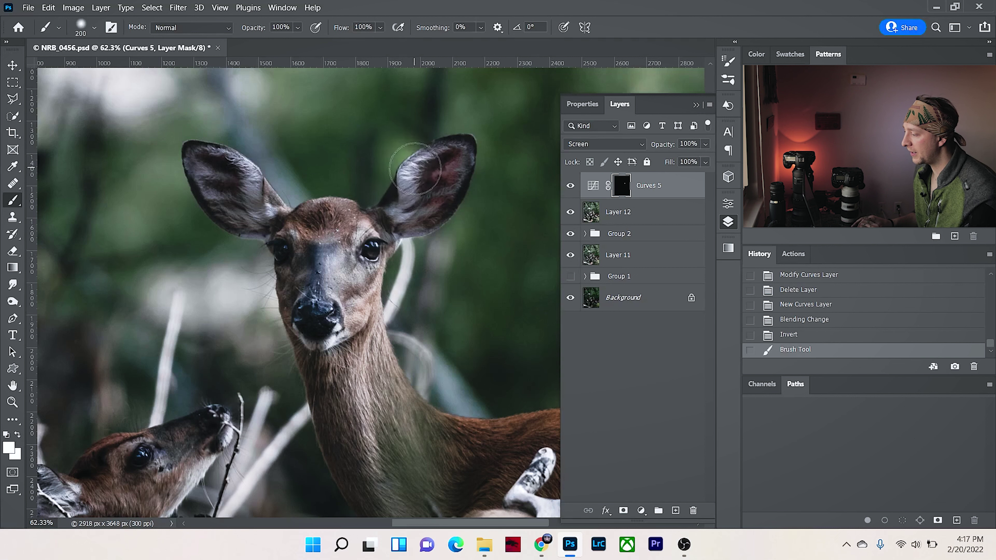
- Brighten the tip, inner edge and base of the doe's right-hand ear on the mask with a brush reduced to 50 px
{"action": "key", "text": "bracketleft"}
{"action": "key", "text": "bracketleft"}
{"action": "key", "text": "bracketleft"}
{"action": "key", "text": "bracketleft"}
{"action": "key", "text": "bracketleft"}
{"action": "key", "text": "bracketleft"}
{"action": "key", "text": "bracketleft"}
{"action": "key", "text": "bracketleft"}
{"action": "key", "text": "bracketleft"}
{"action": "key", "text": "bracketleft"}
{"action": "key", "text": "bracketleft"}
{"action": "key", "text": "bracketleft"}
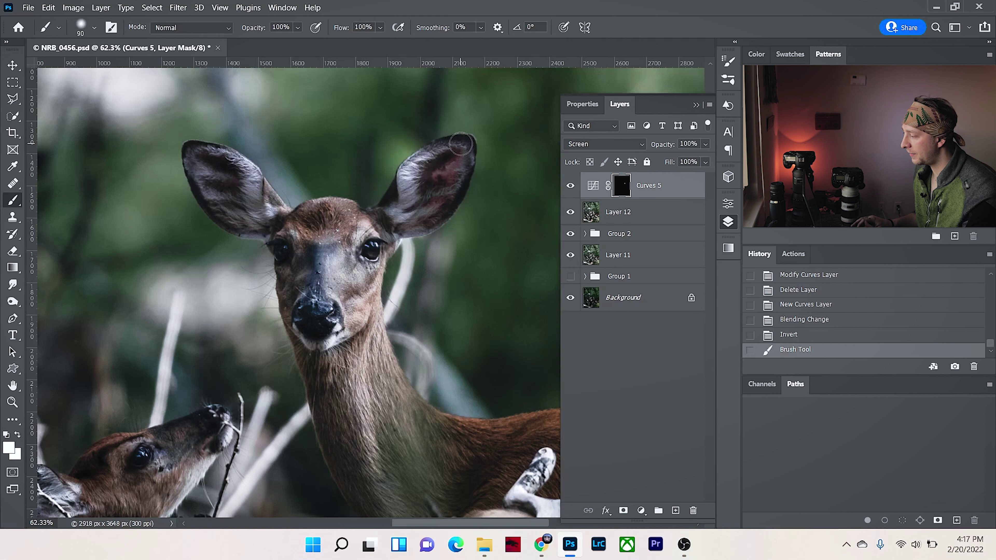
{"action": "key", "text": "bracketleft"}
{"action": "left_click_drag", "start_coordinate": [462, 146], "coordinate": [450, 205]}
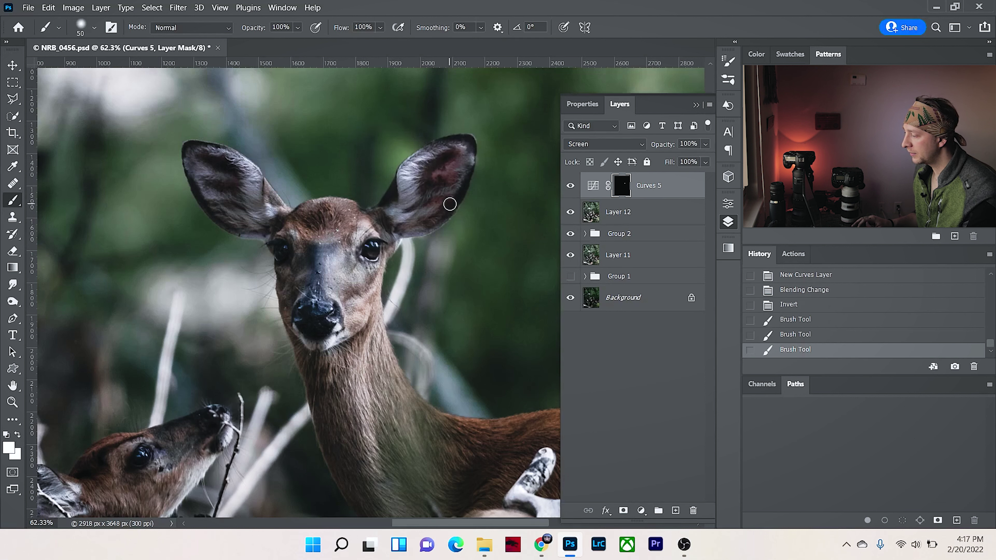
{"action": "left_click", "coordinate": [400, 216]}
- Paint white over the doe's left-hand ear and the top of its forehead with a 150 px brush
{"action": "key", "text": "bracketright"}
{"action": "key", "text": "bracketright"}
{"action": "key", "text": "bracketright"}
{"action": "key", "text": "bracketright"}
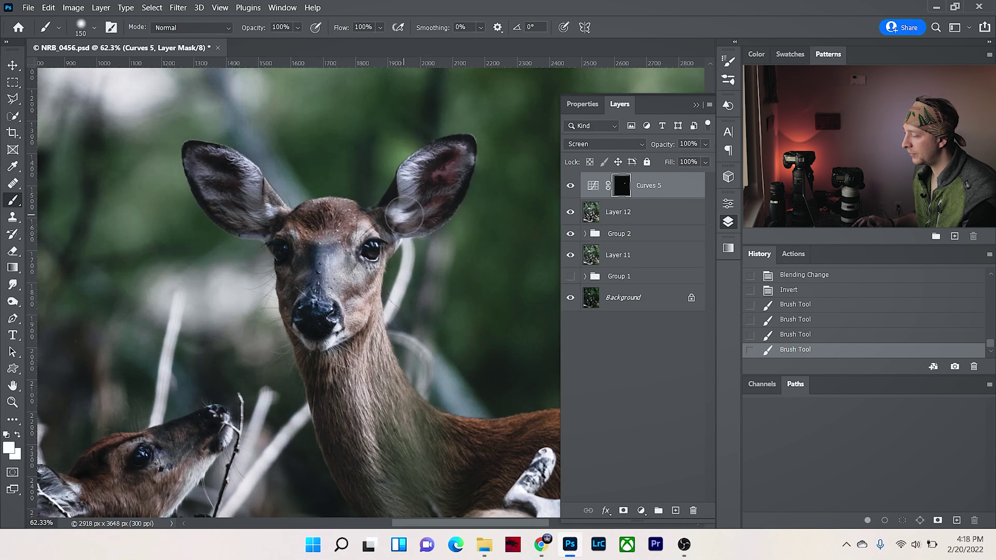
{"action": "left_click", "coordinate": [243, 167]}
{"action": "mouse_move", "coordinate": [239, 168]}
{"action": "left_mouse_down"}
{"action": "mouse_move", "coordinate": [193, 167]}
{"action": "mouse_move", "coordinate": [198, 182]}
{"action": "mouse_move", "coordinate": [262, 216]}
{"action": "mouse_move", "coordinate": [273, 203]}
{"action": "mouse_move", "coordinate": [310, 230]}
{"action": "mouse_move", "coordinate": [295, 233]}
{"action": "mouse_move", "coordinate": [329, 195]}
{"action": "left_mouse_up"}
- Paint small white highlights on the doe's face and nose with a smaller brush, then undo the last stroke beside the eye
{"action": "key", "text": "bracketleft"}
{"action": "key", "text": "bracketleft"}
{"action": "key", "text": "bracketleft"}
{"action": "key", "text": "bracketleft"}
{"action": "key", "text": "bracketleft"}
{"action": "key", "text": "bracketleft"}
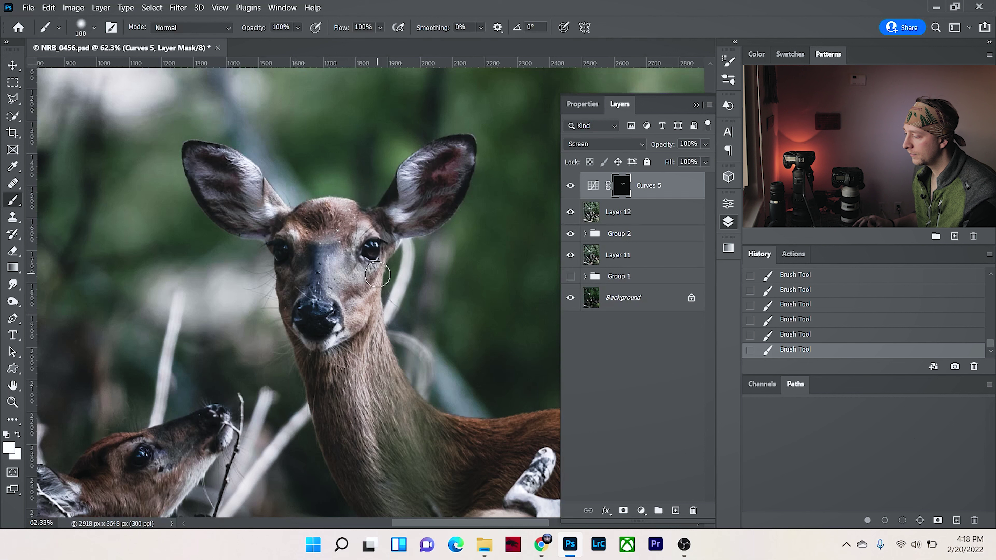
{"action": "left_click_drag", "start_coordinate": [326, 303], "coordinate": [333, 317]}
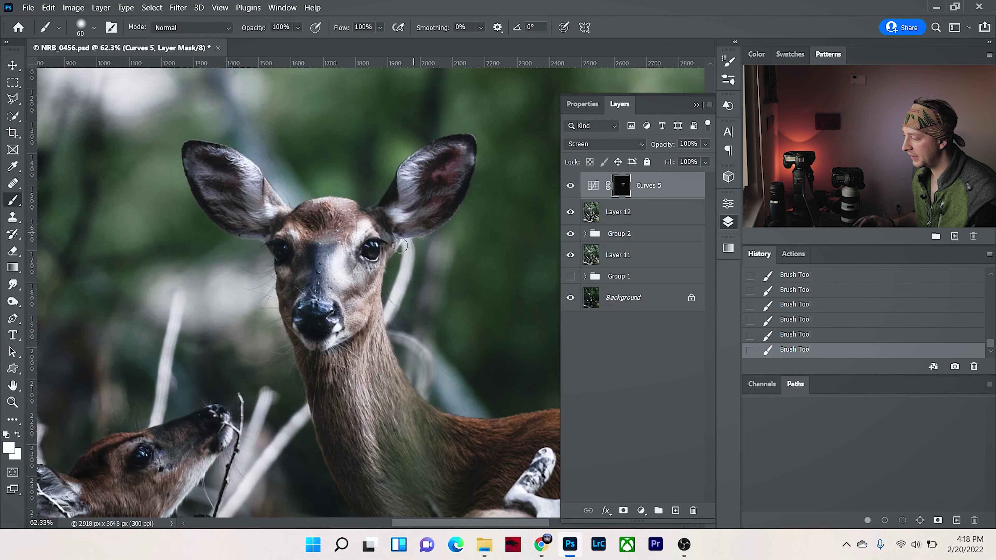
{"action": "key", "text": "ctrl+z"}
- Brighten the doe's throat just below the chin on the Curves 5 mask and enlarge the brush to 200 px
{"action": "left_click_drag", "start_coordinate": [361, 309], "coordinate": [328, 186]}
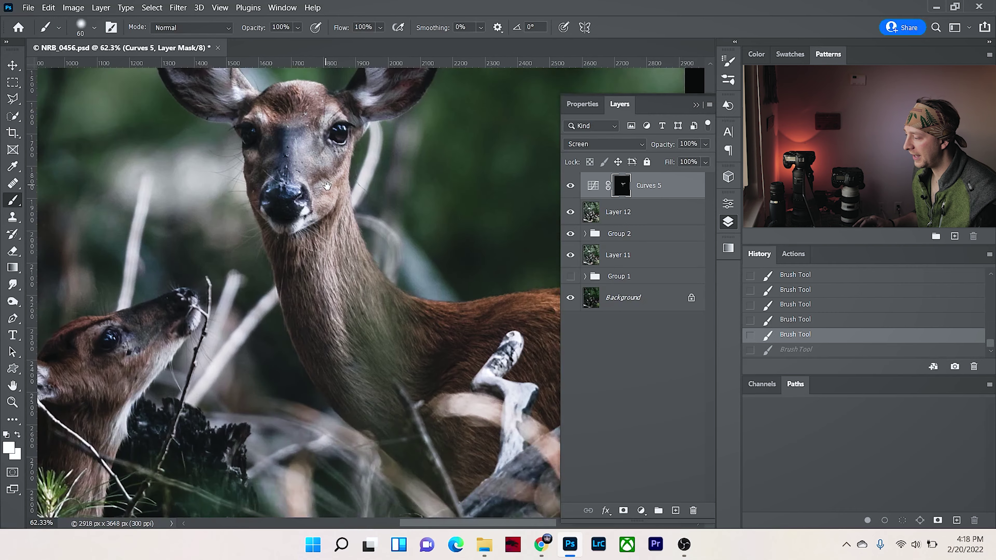
{"action": "left_click", "coordinate": [300, 253]}
{"action": "key", "text": "bracketright"}
{"action": "key", "text": "bracketright"}
{"action": "key", "text": "bracketright"}
{"action": "key", "text": "bracketright"}
{"action": "key", "text": "bracketright"}
{"action": "key", "text": "bracketright"}
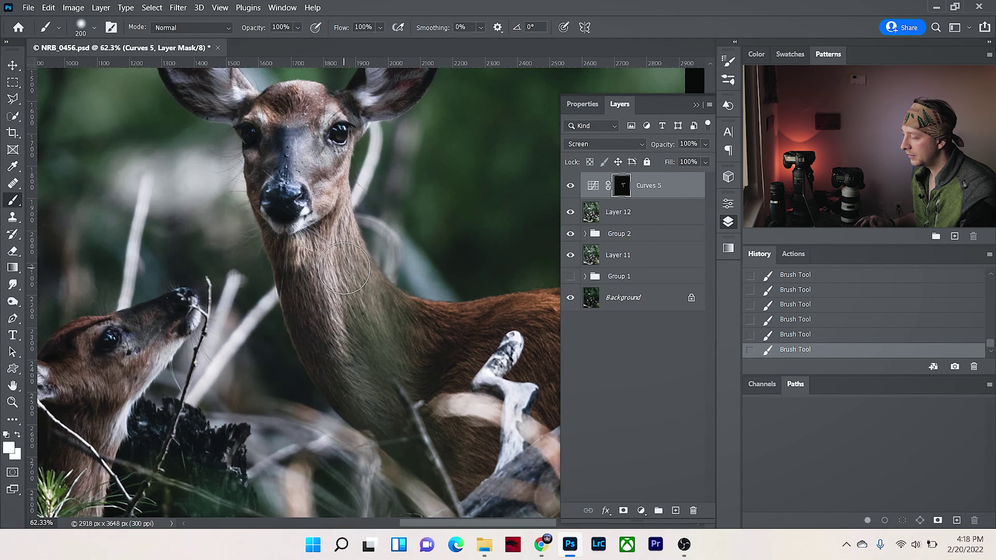
- Paint white highlights down the doe's neck and along its back on the Curves 5 mask, undoing misplaced strokes
{"action": "key", "text": "bracketleft"}
{"action": "key", "text": "bracketleft"}
{"action": "key", "text": "bracketleft"}
{"action": "key", "text": "bracketleft"}
{"action": "mouse_move", "coordinate": [333, 280]}
{"action": "left_mouse_down"}
{"action": "mouse_move", "coordinate": [367, 398]}
{"action": "mouse_move", "coordinate": [288, 322]}
{"action": "mouse_move", "coordinate": [255, 290]}
{"action": "left_mouse_up"}
{"action": "key", "text": "ctrl+z"}
{"action": "mouse_move", "coordinate": [415, 287]}
{"action": "left_mouse_down"}
{"action": "mouse_move", "coordinate": [238, 260]}
{"action": "mouse_move", "coordinate": [345, 247]}
{"action": "mouse_move", "coordinate": [428, 255]}
{"action": "left_mouse_up"}
{"action": "key", "text": "x"}
{"action": "key", "text": "ctrl+z"}
{"action": "left_click", "coordinate": [624, 190]}
{"action": "key", "text": "bracketright"}
{"action": "key", "text": "bracketright"}
{"action": "key", "text": "bracketright"}
{"action": "key", "text": "bracketright"}
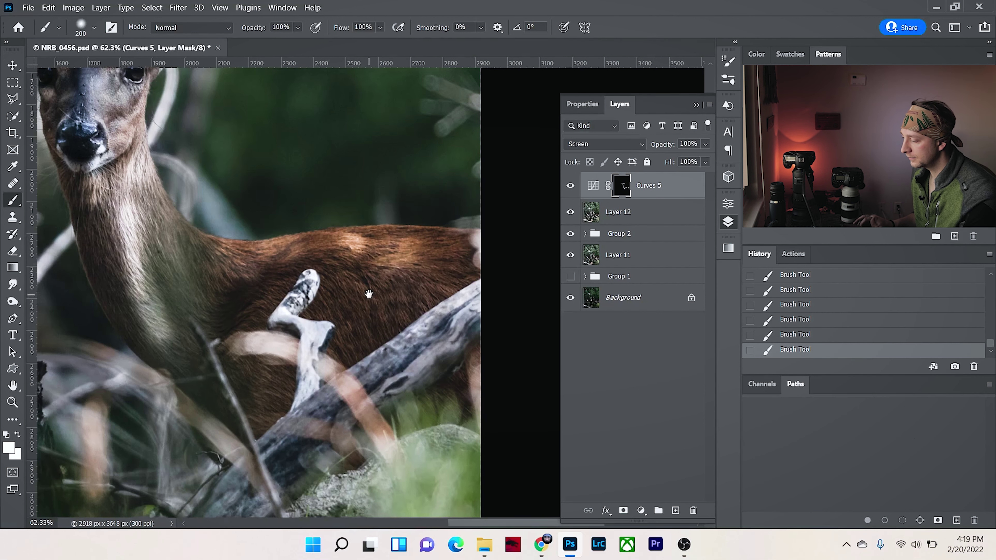
- Add soft highlights to the fur on the doe's flank above the fallen log with a 90 to 100 px brush
{"action": "left_click_drag", "start_coordinate": [369, 294], "coordinate": [302, 298]}
{"action": "key", "text": "bracketleft"}
{"action": "key", "text": "bracketleft"}
{"action": "key", "text": "bracketleft"}
{"action": "key", "text": "bracketleft"}
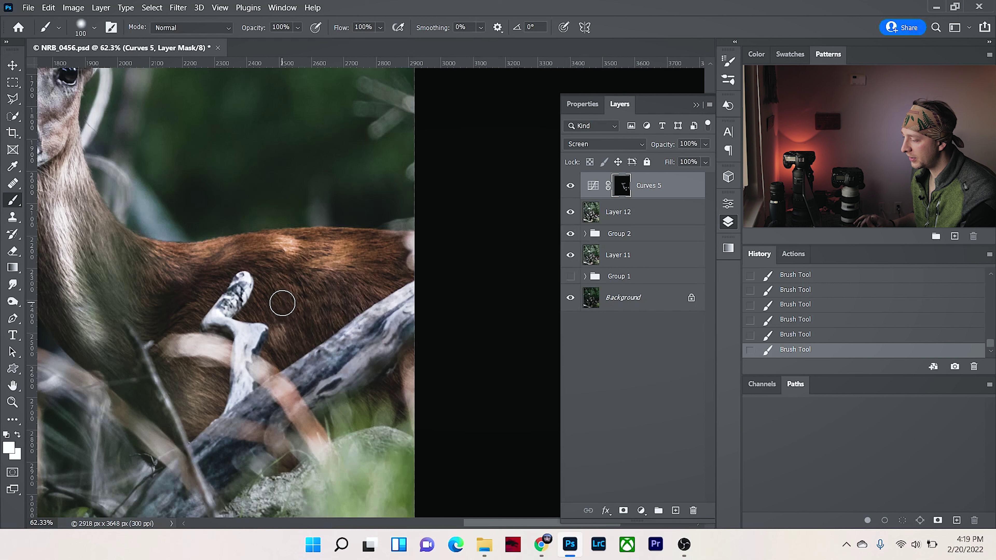
{"action": "key", "text": "bracketleft"}
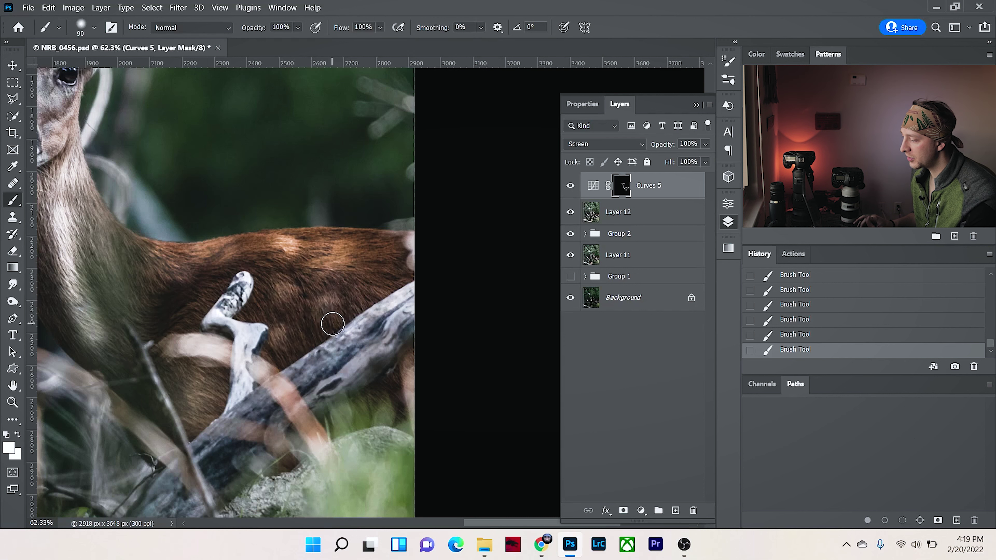
{"action": "key", "text": "bracketright"}
{"action": "key", "text": "bracketright"}
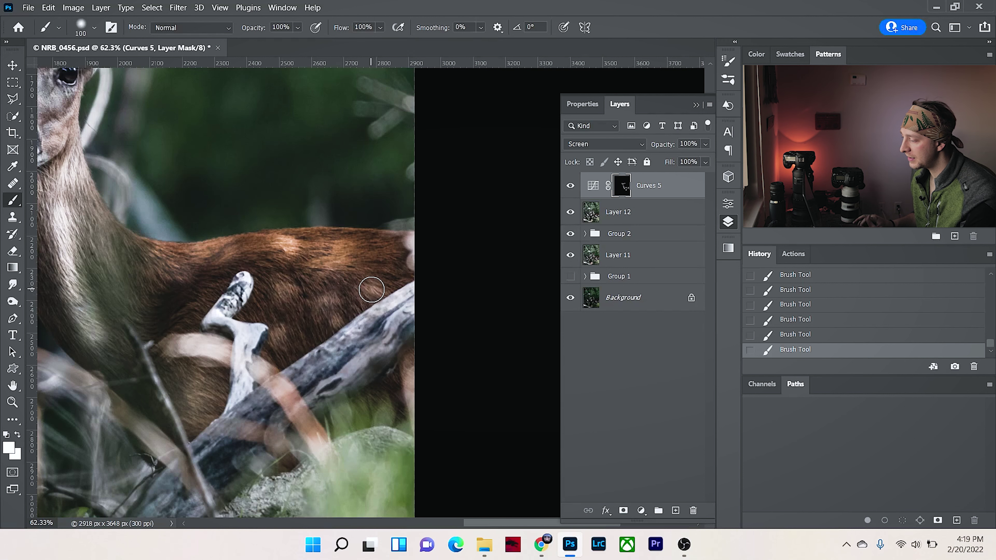
- Brighten the fawn's ear, forehead and muzzle on the Curves 5 mask with a brush of about 90 to 100 px
{"action": "mouse_move", "coordinate": [205, 250]}
{"action": "left_mouse_down"}
{"action": "mouse_move", "coordinate": [414, 201]}
{"action": "mouse_move", "coordinate": [494, 255]}
{"action": "mouse_move", "coordinate": [474, 282]}
{"action": "mouse_move", "coordinate": [370, 322]}
{"action": "left_mouse_up"}
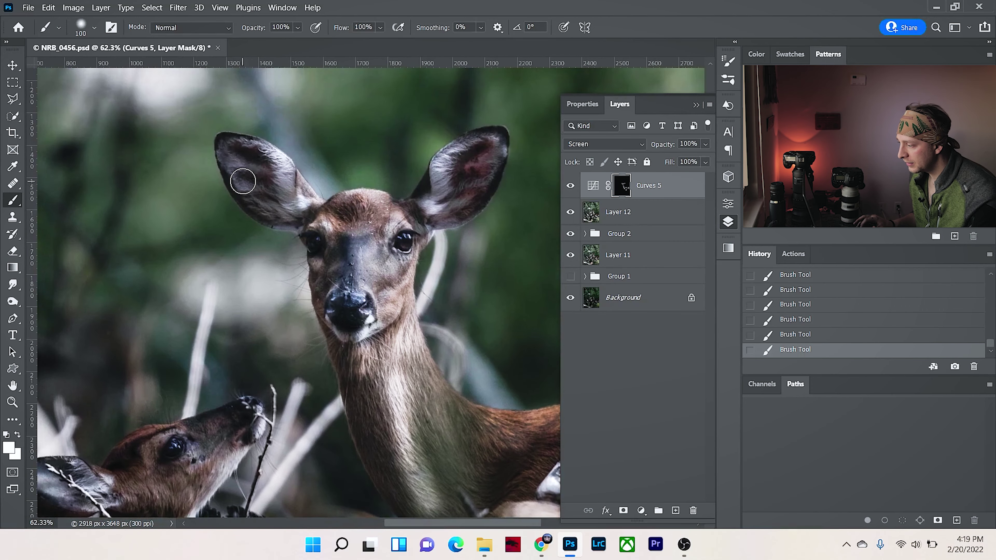
{"action": "left_click_drag", "start_coordinate": [236, 280], "coordinate": [355, 63]}
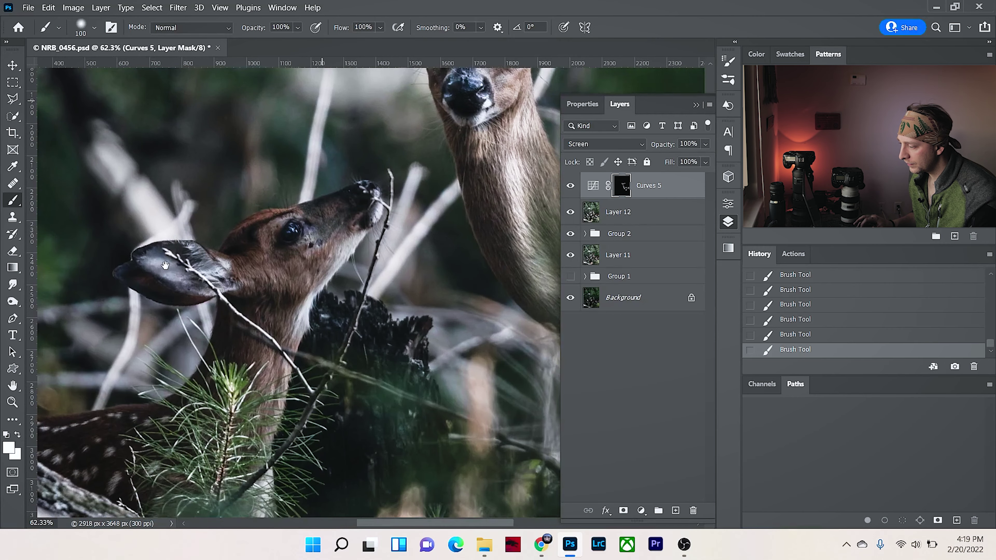
{"action": "left_click", "coordinate": [165, 269]}
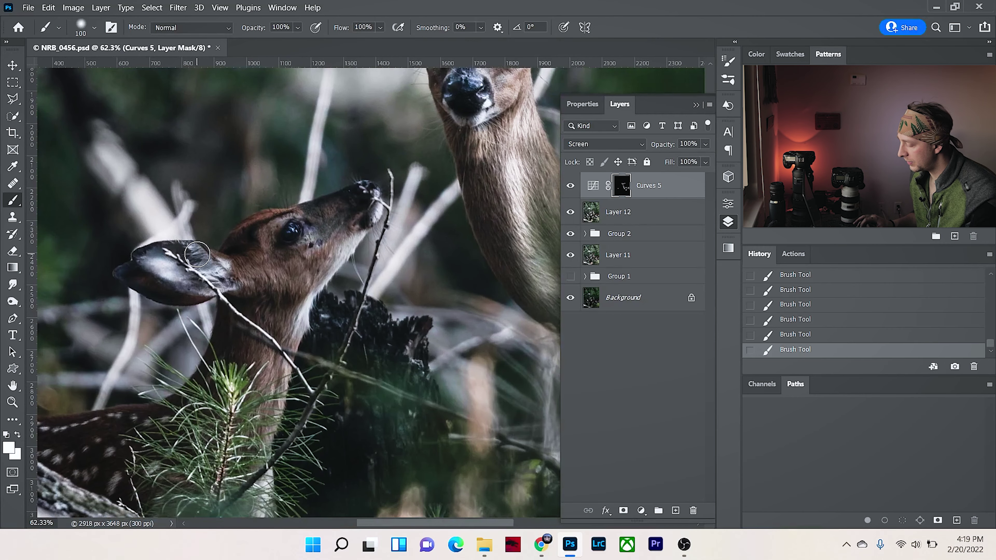
{"action": "key", "text": "bracketright"}
{"action": "key", "text": "bracketright"}
{"action": "key", "text": "bracketleft"}
{"action": "key", "text": "bracketleft"}
{"action": "key", "text": "bracketleft"}
{"action": "key", "text": "bracketleft"}
{"action": "key", "text": "bracketleft"}
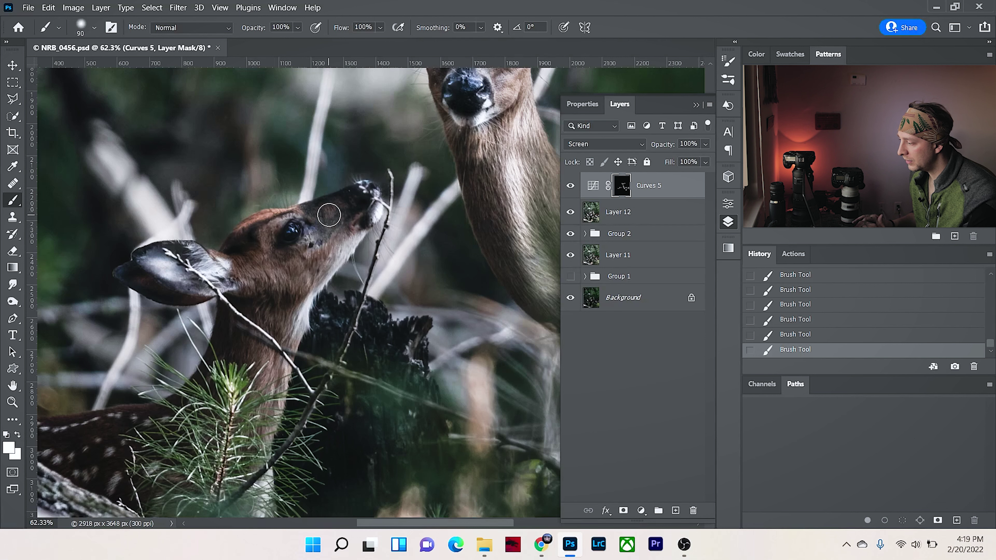
- Paint small white highlights on the fawn's cheek, neck and spotted back with a 50 to 80 px brush
{"action": "key", "text": "bracketleft"}
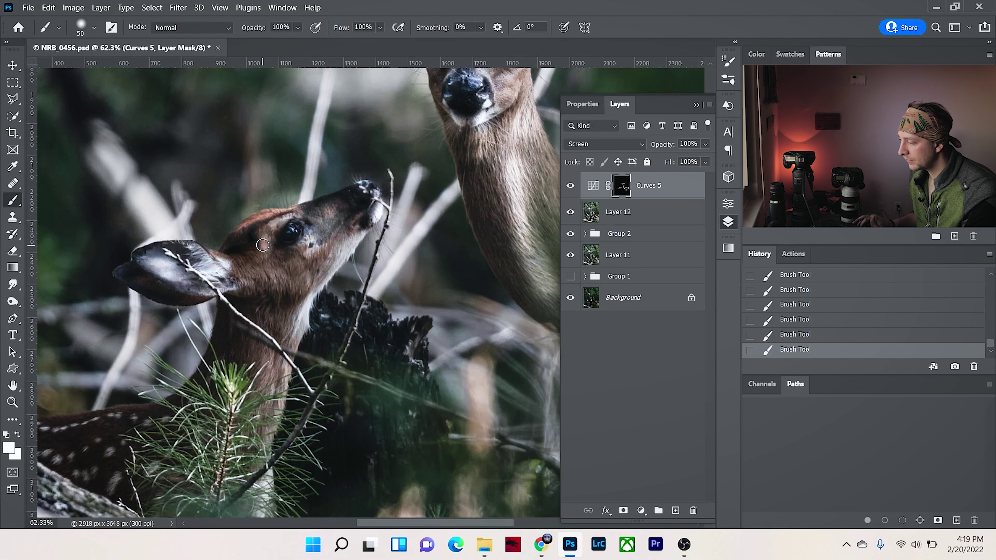
{"action": "left_click_drag", "start_coordinate": [251, 275], "coordinate": [313, 284]}
{"action": "mouse_move", "coordinate": [357, 247]}
{"action": "left_mouse_down"}
{"action": "mouse_move", "coordinate": [305, 314]}
{"action": "mouse_move", "coordinate": [261, 320]}
{"action": "mouse_move", "coordinate": [348, 155]}
{"action": "left_mouse_up"}
{"action": "mouse_move", "coordinate": [333, 232]}
{"action": "left_mouse_down"}
{"action": "mouse_move", "coordinate": [334, 311]}
{"action": "mouse_move", "coordinate": [421, 324]}
{"action": "left_mouse_up"}
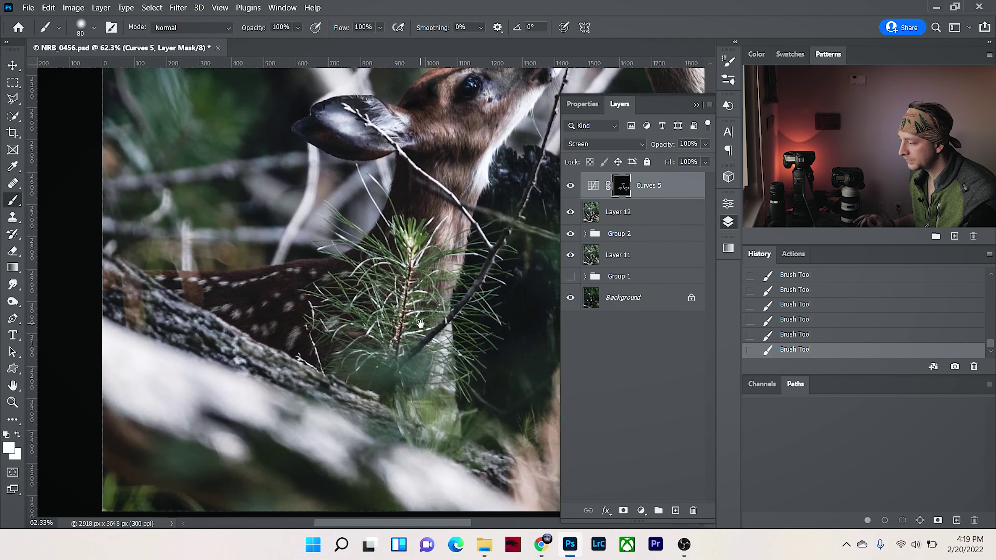
{"action": "mouse_move", "coordinate": [160, 276]}
{"action": "left_mouse_down"}
{"action": "mouse_move", "coordinate": [211, 275]}
{"action": "mouse_move", "coordinate": [165, 276]}
{"action": "left_mouse_up"}
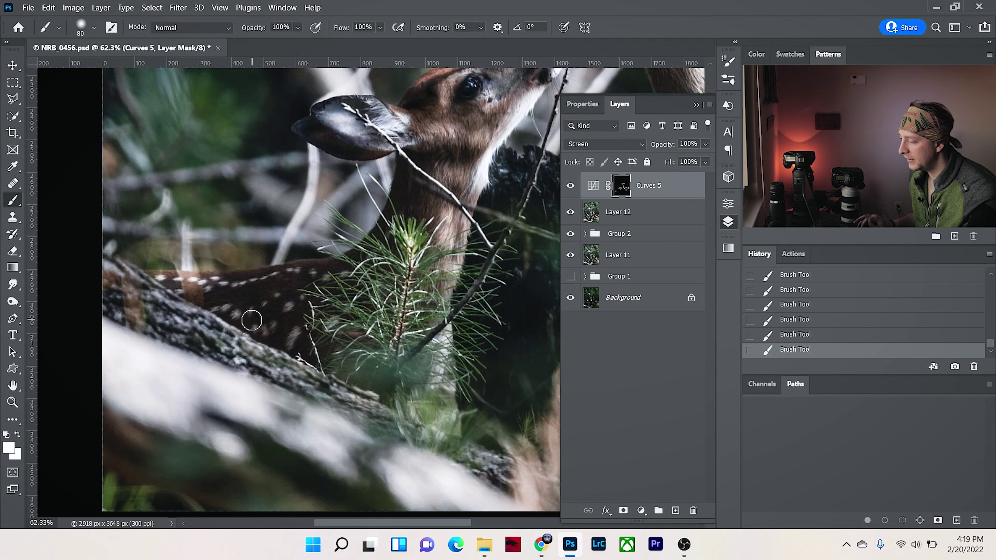
- Toggle the visibility of the Curves 5 layer off and on twice to compare the dodging before and after
{"action": "scroll", "coordinate": [381, 280], "scroll_direction": "down", "scroll_amount": 3}
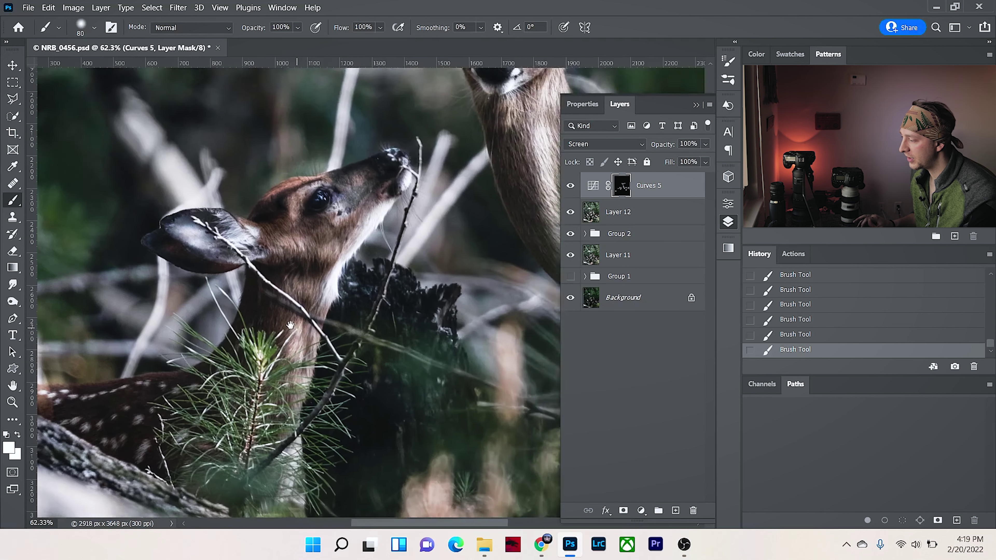
{"action": "scroll", "coordinate": [330, 262], "scroll_direction": "down", "scroll_amount": 3}
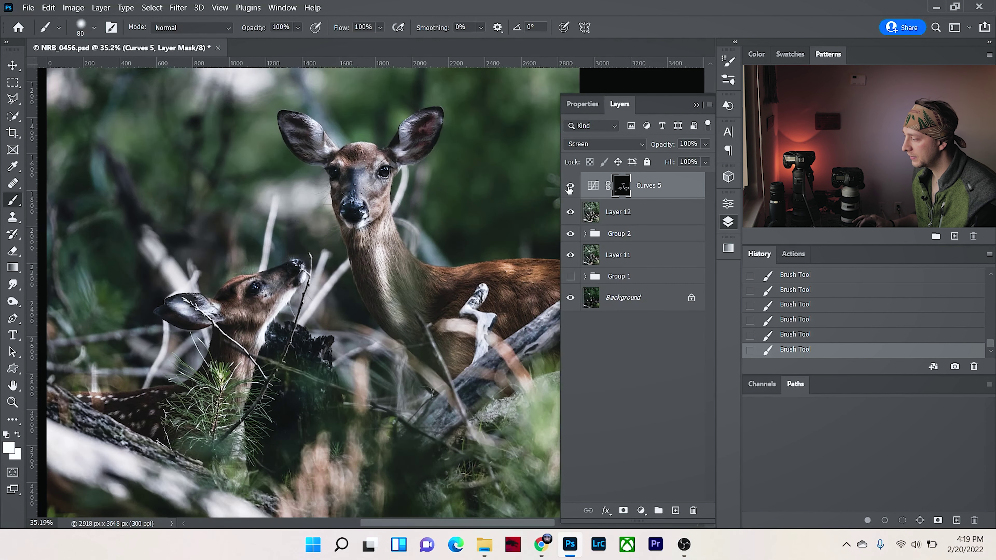
{"action": "left_click", "coordinate": [570, 188]}
{"action": "left_click", "coordinate": [569, 188]}
{"action": "left_click", "coordinate": [570, 187]}
{"action": "left_click", "coordinate": [570, 188]}
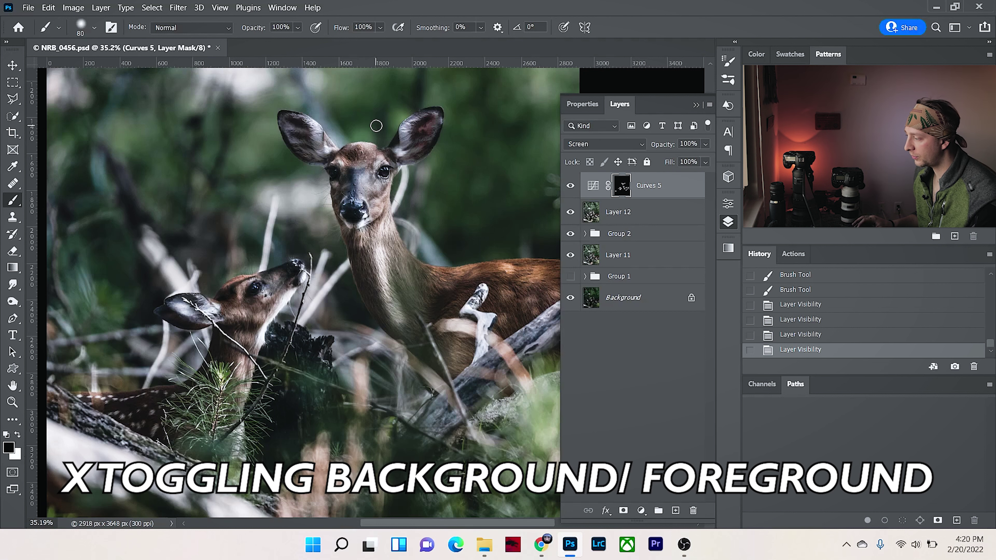
- Display the Curves 5 layer mask as a red overlay and frame the doe's head closely
{"action": "scroll", "coordinate": [377, 126], "scroll_direction": "up", "scroll_amount": 3}
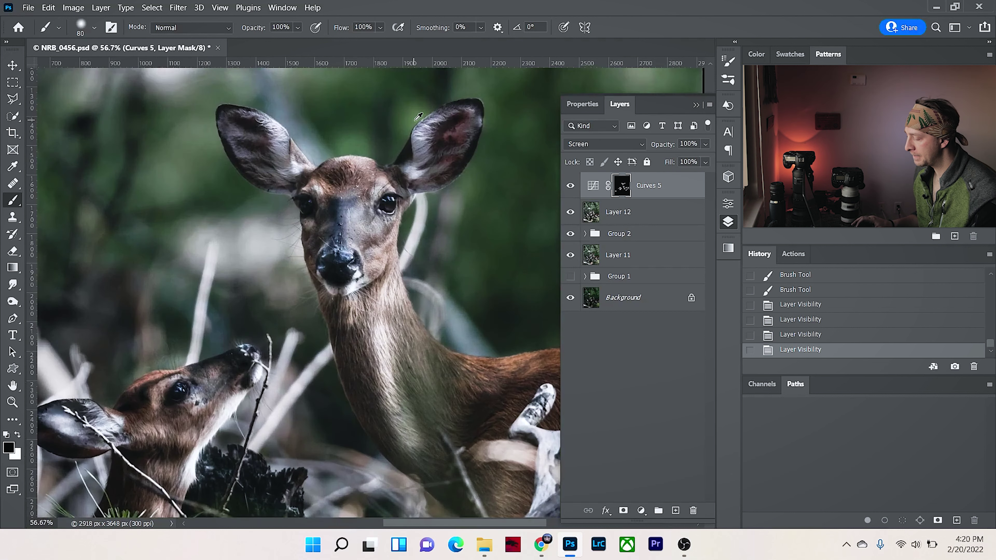
{"action": "scroll", "coordinate": [418, 117], "scroll_direction": "down", "scroll_amount": 2}
{"action": "key", "text": "backslash"}
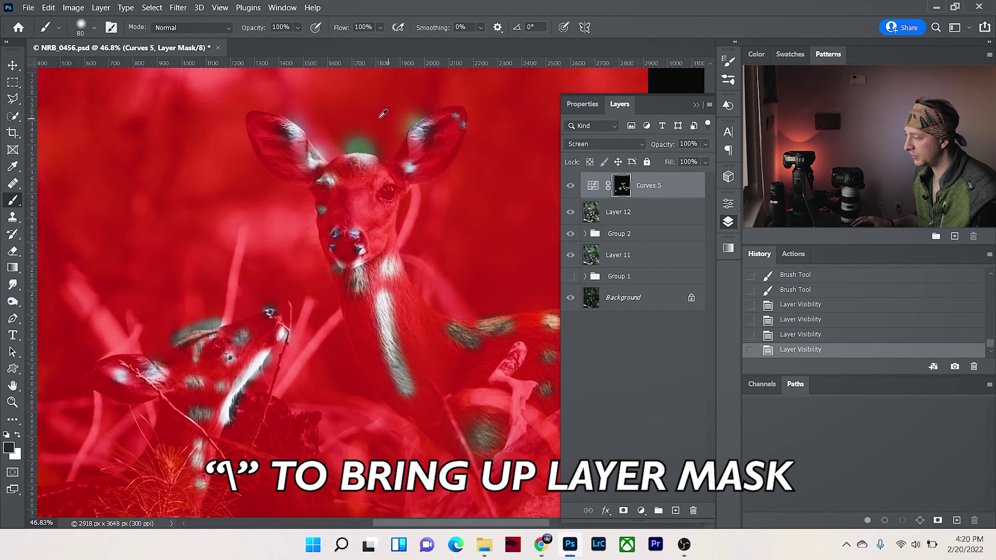
{"action": "scroll", "coordinate": [344, 116], "scroll_direction": "up", "scroll_amount": 5}
{"action": "left_click_drag", "start_coordinate": [268, 109], "coordinate": [276, 214]}
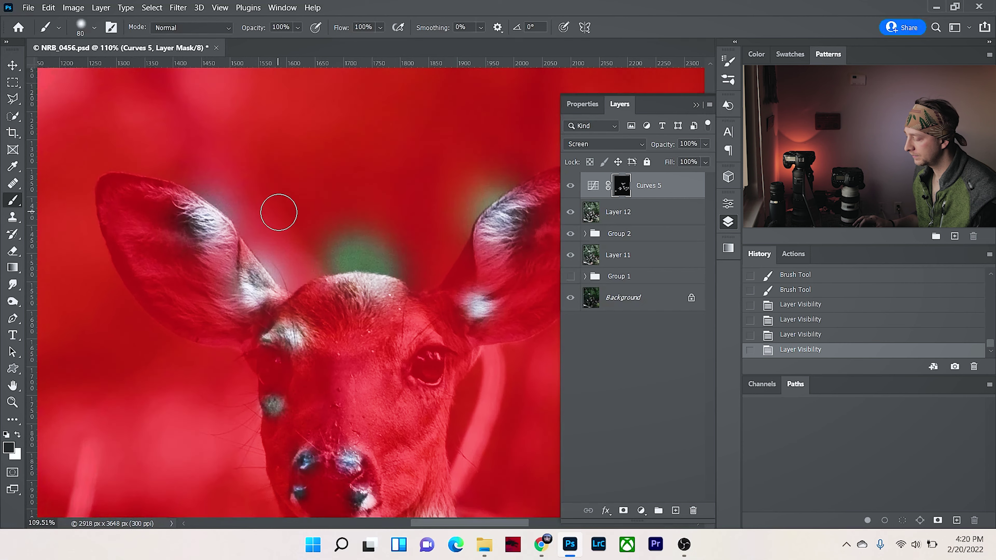
- Paint black on the mask to remove the spill beside the doe's left-hand ear and above its forehead
{"action": "key", "text": "bracketright"}
{"action": "key", "text": "bracketright"}
{"action": "key", "text": "bracketright"}
{"action": "key", "text": "bracketright"}
{"action": "key", "text": "bracketleft"}
{"action": "key", "text": "bracketleft"}
{"action": "key", "text": "bracketleft"}
{"action": "key", "text": "bracketleft"}
{"action": "key", "text": "bracketleft"}
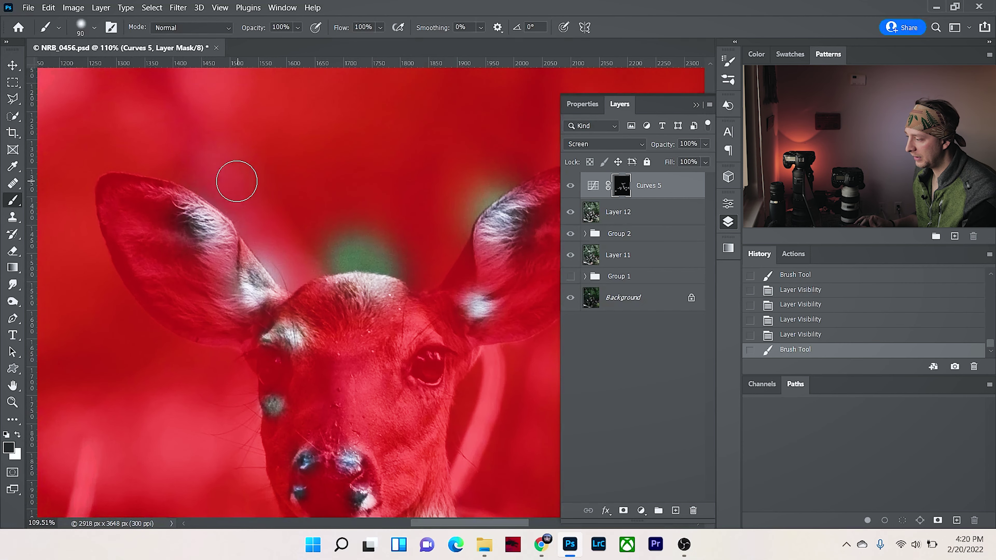
{"action": "mouse_move", "coordinate": [229, 209]}
{"action": "left_mouse_down"}
{"action": "mouse_move", "coordinate": [351, 239]}
{"action": "mouse_move", "coordinate": [341, 236]}
{"action": "mouse_move", "coordinate": [357, 217]}
{"action": "mouse_move", "coordinate": [320, 270]}
{"action": "mouse_move", "coordinate": [358, 256]}
{"action": "mouse_move", "coordinate": [400, 260]}
{"action": "left_mouse_up"}
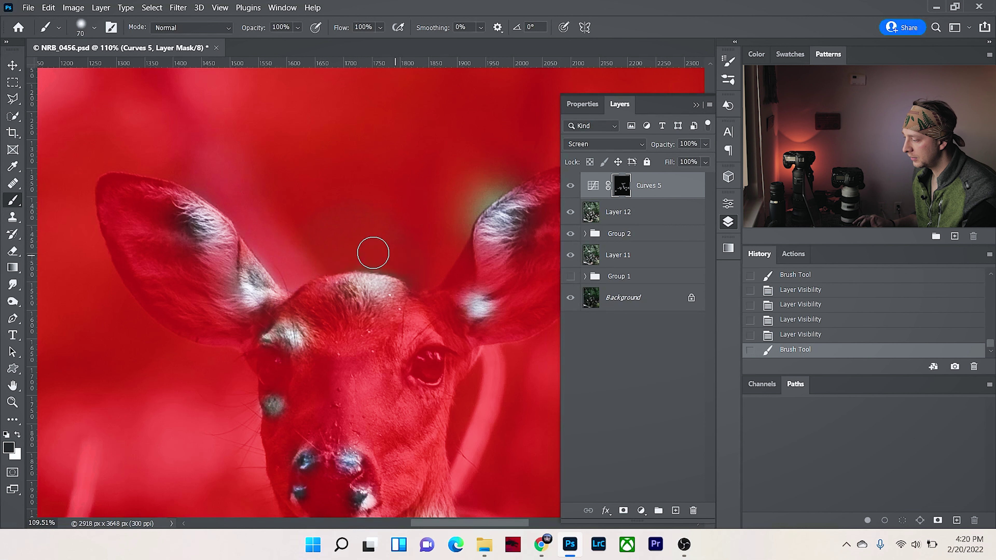
- Paint black on the mask to clean the spill around the outer edge of the doe's right-hand ear
{"action": "mouse_move", "coordinate": [362, 214]}
{"action": "left_mouse_down"}
{"action": "mouse_move", "coordinate": [375, 268]}
{"action": "mouse_move", "coordinate": [333, 290]}
{"action": "left_mouse_up"}
{"action": "key", "text": "x"}
{"action": "key", "text": "x"}
{"action": "mouse_move", "coordinate": [442, 244]}
{"action": "left_mouse_down"}
{"action": "mouse_move", "coordinate": [502, 149]}
{"action": "mouse_move", "coordinate": [452, 230]}
{"action": "mouse_move", "coordinate": [491, 172]}
{"action": "left_mouse_up"}
{"action": "left_click_drag", "start_coordinate": [463, 226], "coordinate": [350, 218]}
{"action": "key", "text": "x"}
{"action": "key", "text": "x"}
{"action": "mouse_move", "coordinate": [418, 190]}
{"action": "left_mouse_down"}
{"action": "mouse_move", "coordinate": [382, 216]}
{"action": "mouse_move", "coordinate": [426, 186]}
{"action": "left_mouse_up"}
{"action": "key", "text": "x"}
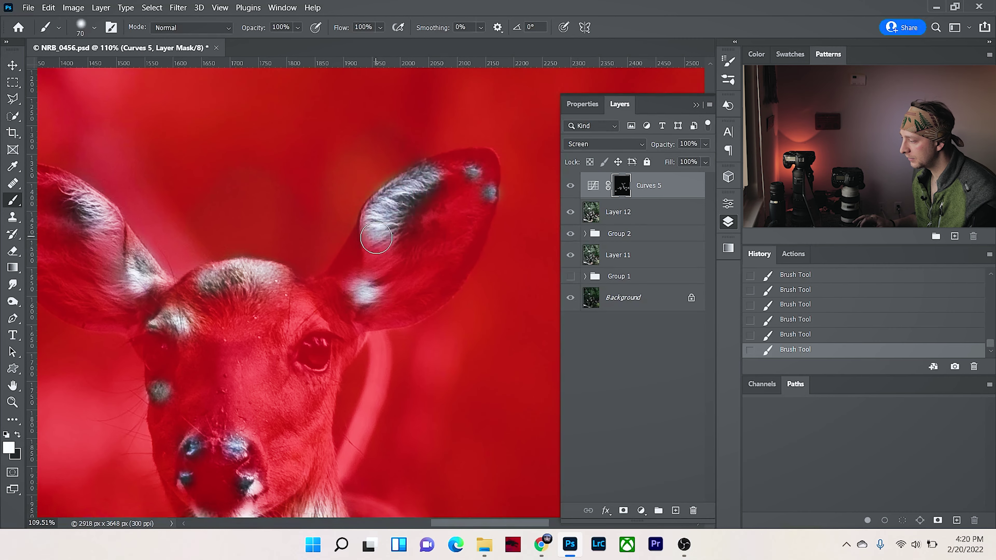
- Paint black on the mask to clean the spill above the fawn's head, around its muzzle and under its jaw
{"action": "left_click_drag", "start_coordinate": [455, 451], "coordinate": [352, 253]}
{"action": "key", "text": "x"}
{"action": "left_click_drag", "start_coordinate": [542, 396], "coordinate": [463, 173]}
{"action": "left_click_drag", "start_coordinate": [157, 133], "coordinate": [443, 152]}
{"action": "left_click_drag", "start_coordinate": [331, 206], "coordinate": [372, 180]}
{"action": "left_click_drag", "start_coordinate": [530, 132], "coordinate": [384, 126]}
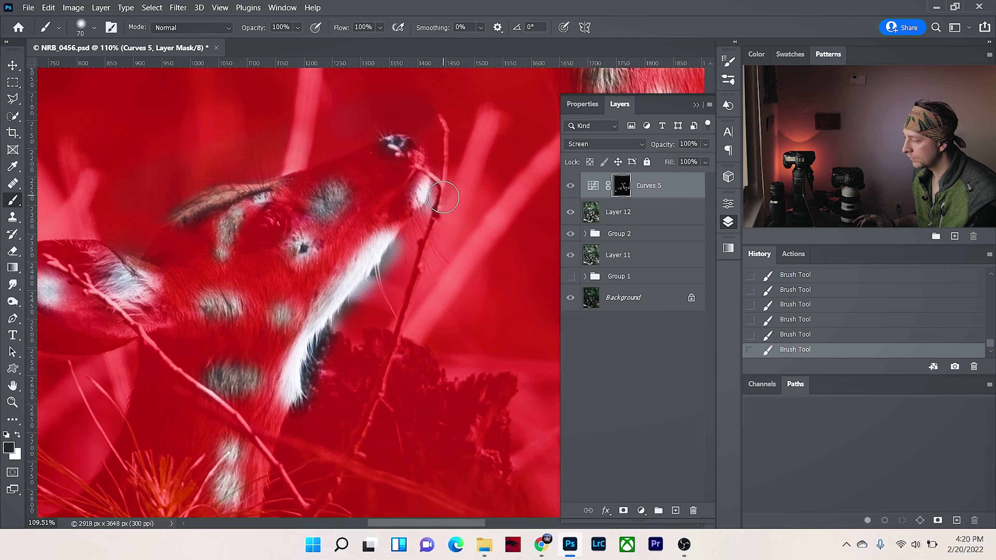
{"action": "left_click_drag", "start_coordinate": [436, 196], "coordinate": [347, 314]}
{"action": "left_click_drag", "start_coordinate": [374, 356], "coordinate": [380, 233]}
- Turn off the red overlay of the Curves 5 mask after inspecting the area around the fawn's back
{"action": "scroll", "coordinate": [380, 231], "scroll_direction": "down", "scroll_amount": 4}
{"action": "left_click_drag", "start_coordinate": [196, 334], "coordinate": [465, 202]}
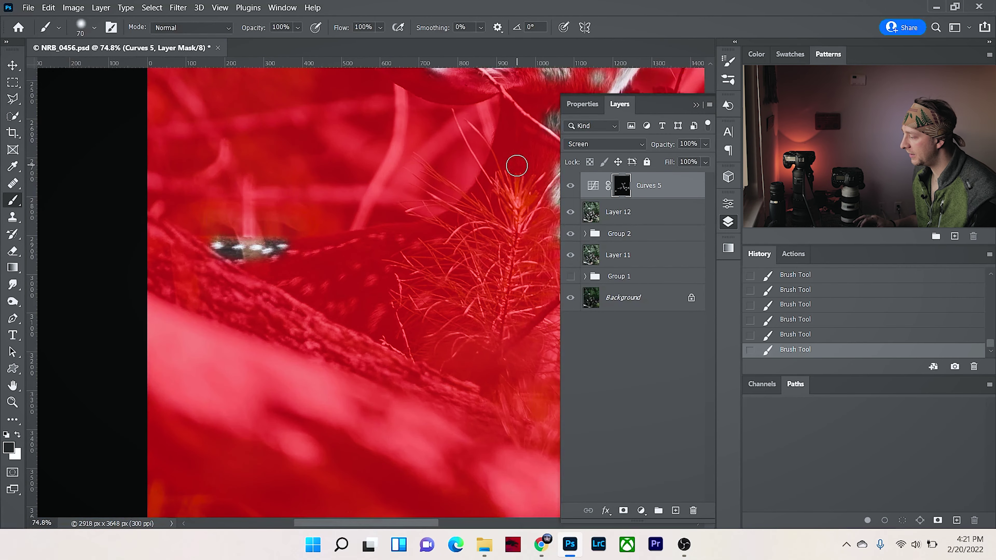
{"action": "left_click_drag", "start_coordinate": [517, 166], "coordinate": [367, 192]}
{"action": "scroll", "coordinate": [454, 231], "scroll_direction": "down", "scroll_amount": 3}
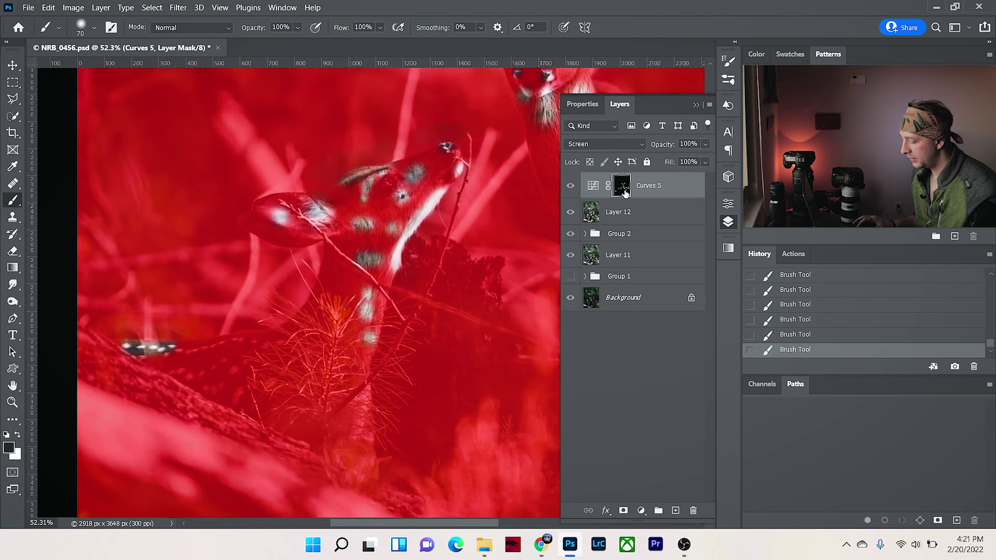
{"action": "left_click", "coordinate": [625, 185], "text": "alt+shift"}
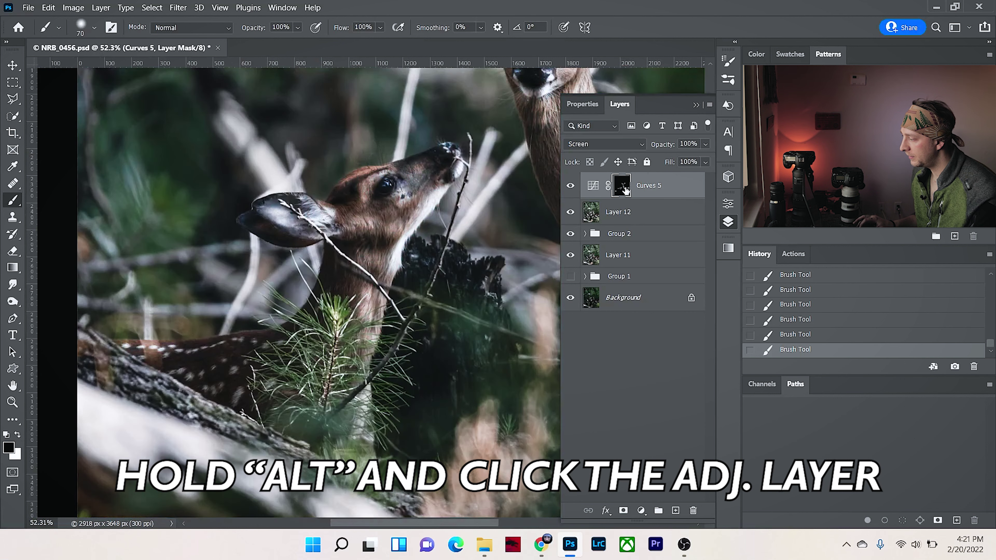
- Display the Curves 5 mask by itself and paint black over the grey residue beside the fawn's neck and above its head
{"action": "left_click", "coordinate": [625, 188], "text": "alt"}
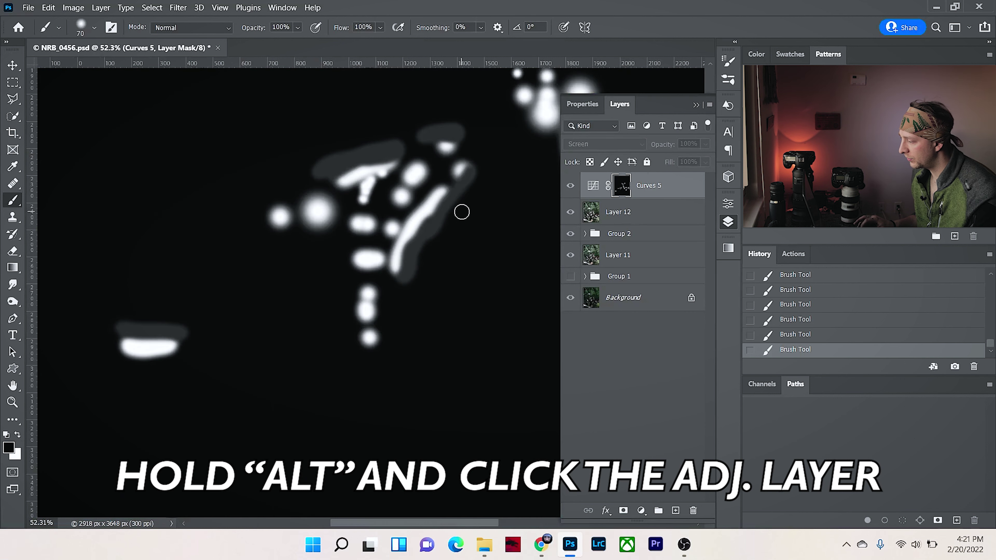
{"action": "mouse_move", "coordinate": [448, 216]}
{"action": "left_mouse_down"}
{"action": "mouse_move", "coordinate": [432, 235]}
{"action": "mouse_move", "coordinate": [474, 181]}
{"action": "mouse_move", "coordinate": [447, 210]}
{"action": "left_mouse_up"}
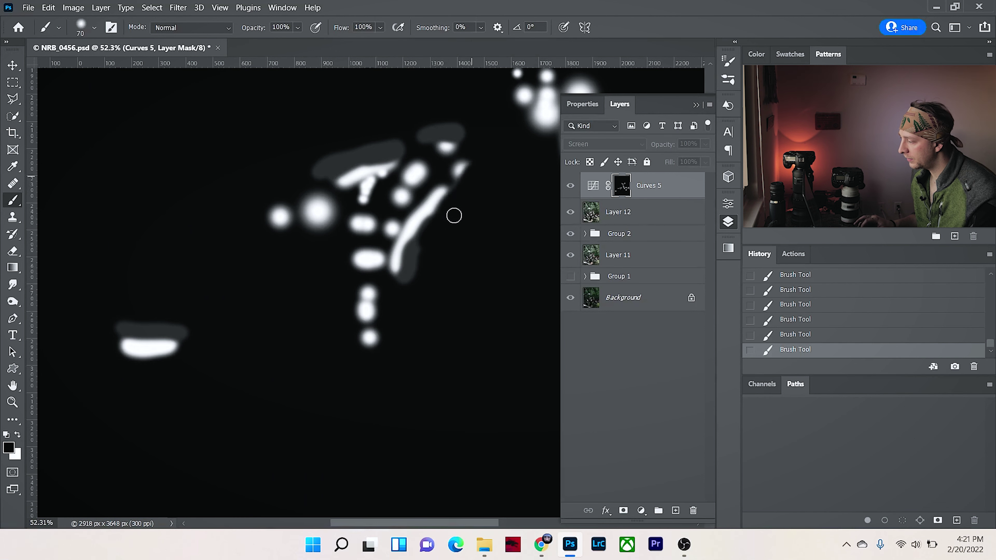
{"action": "left_click_drag", "start_coordinate": [407, 287], "coordinate": [421, 241]}
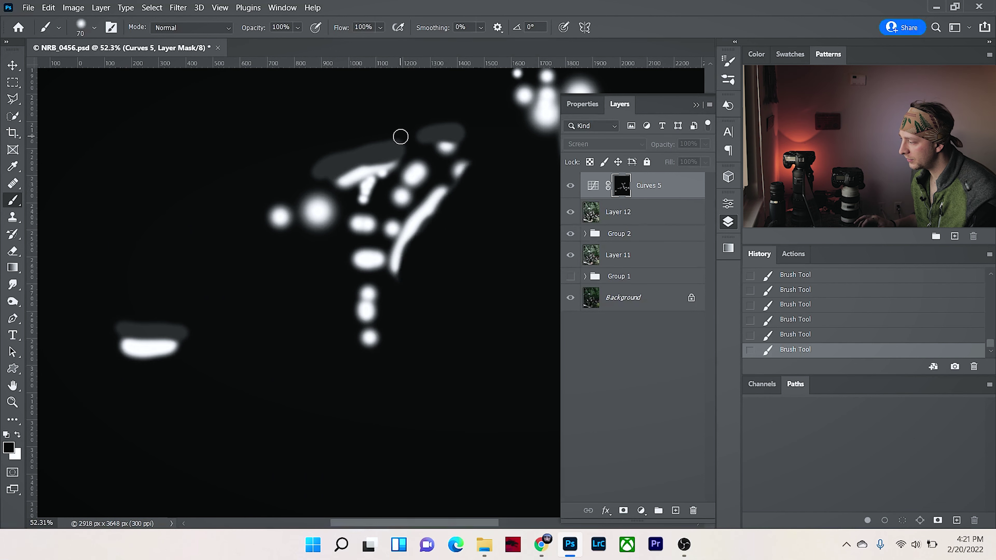
{"action": "mouse_move", "coordinate": [281, 129]}
{"action": "left_mouse_down"}
{"action": "mouse_move", "coordinate": [311, 172]}
{"action": "mouse_move", "coordinate": [447, 136]}
{"action": "left_mouse_up"}
- Paint out the remaining grey residue on the mask with a 150 px black brush and return to the normal image view
{"action": "scroll", "coordinate": [447, 135], "scroll_direction": "up", "scroll_amount": 5}
{"action": "key", "text": "bracketright"}
{"action": "key", "text": "bracketright"}
{"action": "key", "text": "bracketright"}
{"action": "key", "text": "bracketright"}
{"action": "key", "text": "bracketright"}
{"action": "left_click_drag", "start_coordinate": [301, 171], "coordinate": [365, 151]}
{"action": "scroll", "coordinate": [323, 249], "scroll_direction": "down", "scroll_amount": 5}
{"action": "scroll", "coordinate": [322, 249], "scroll_direction": "right", "scroll_amount": 5}
{"action": "left_click_drag", "start_coordinate": [323, 249], "coordinate": [475, 267]}
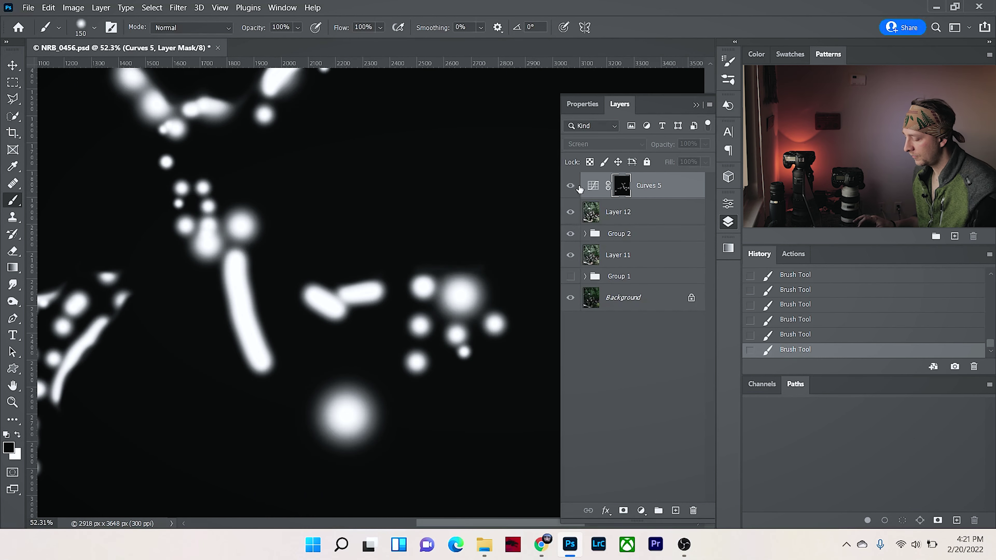
{"action": "left_click", "coordinate": [624, 186], "text": "alt"}
- Compare the doe and fawn with and without the Curves 5 dodging by switching the layer off and on
{"action": "scroll", "coordinate": [320, 282], "scroll_direction": "down", "scroll_amount": 3}
{"action": "left_click_drag", "start_coordinate": [337, 254], "coordinate": [456, 238]}
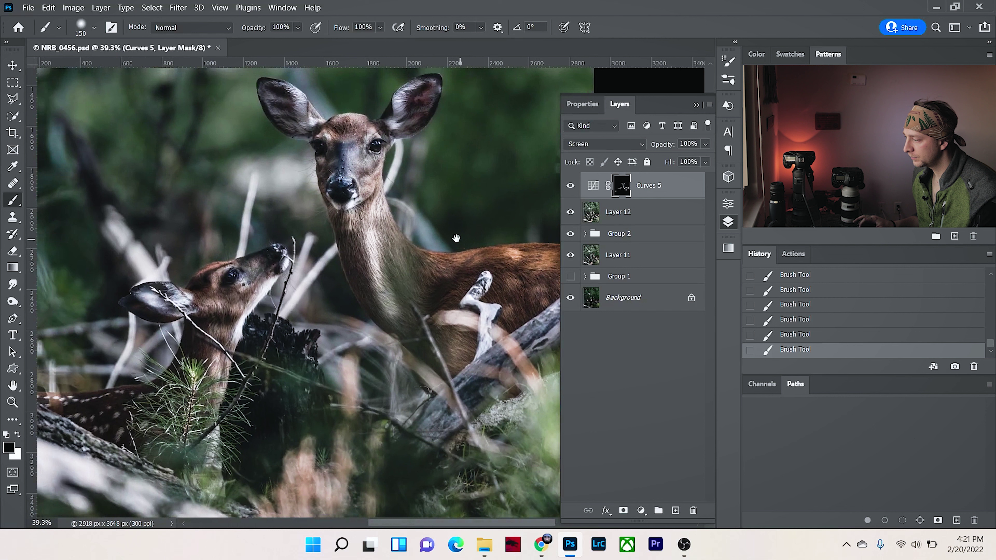
{"action": "left_click", "coordinate": [575, 188]}
{"action": "left_click", "coordinate": [575, 188]}
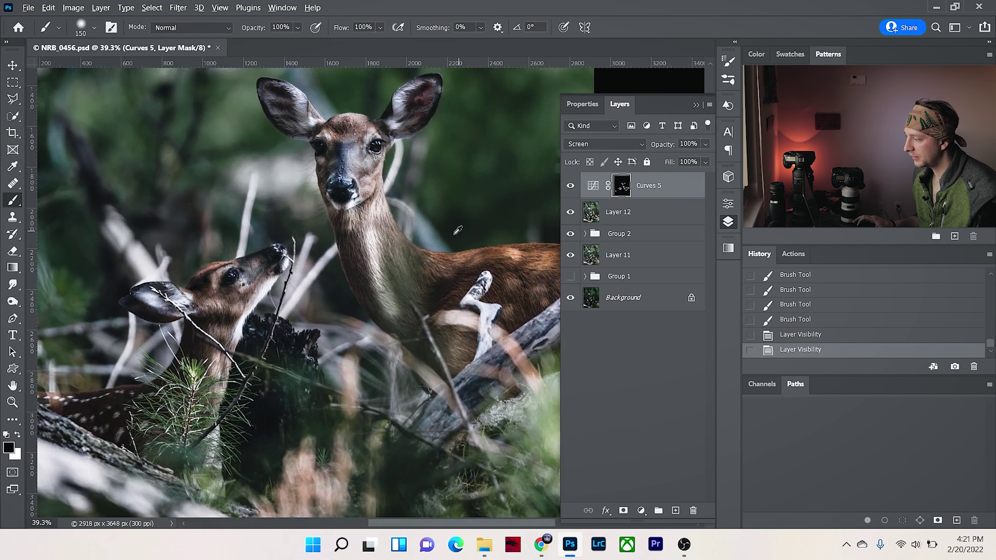
{"action": "scroll", "coordinate": [460, 229], "scroll_direction": "down", "scroll_amount": 2}
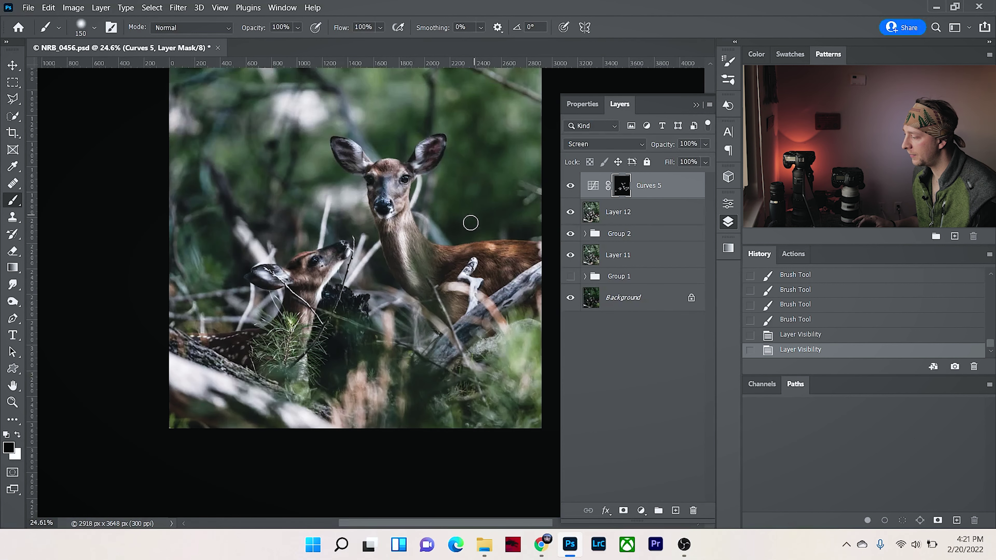
{"action": "left_click", "coordinate": [573, 186]}
{"action": "left_click", "coordinate": [573, 186]}
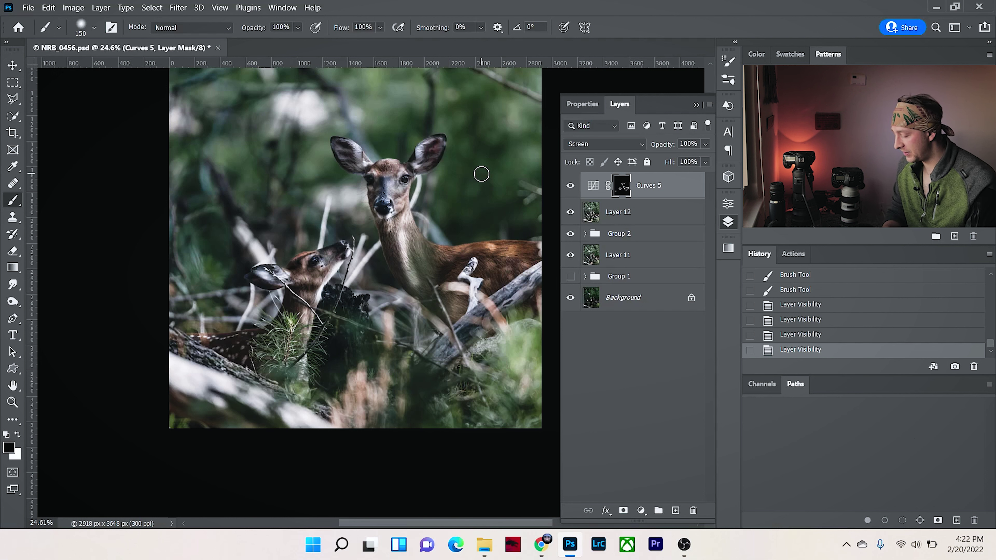
- Duplicate the Curves 5 layer and split the copy's Blend If Underlying Layer black slider to 118/223
{"action": "key", "text": "ctrl+j"}
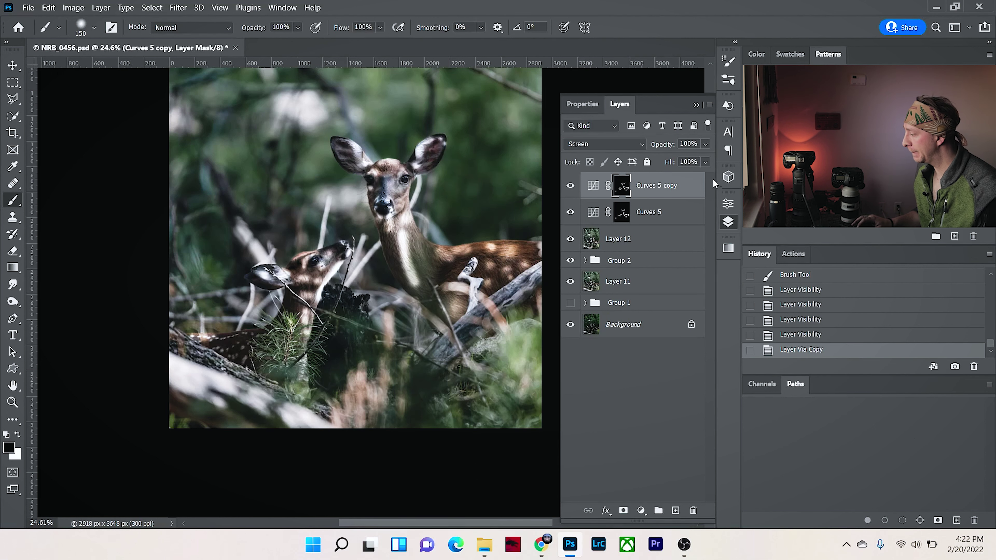
{"action": "double_click", "coordinate": [693, 188]}
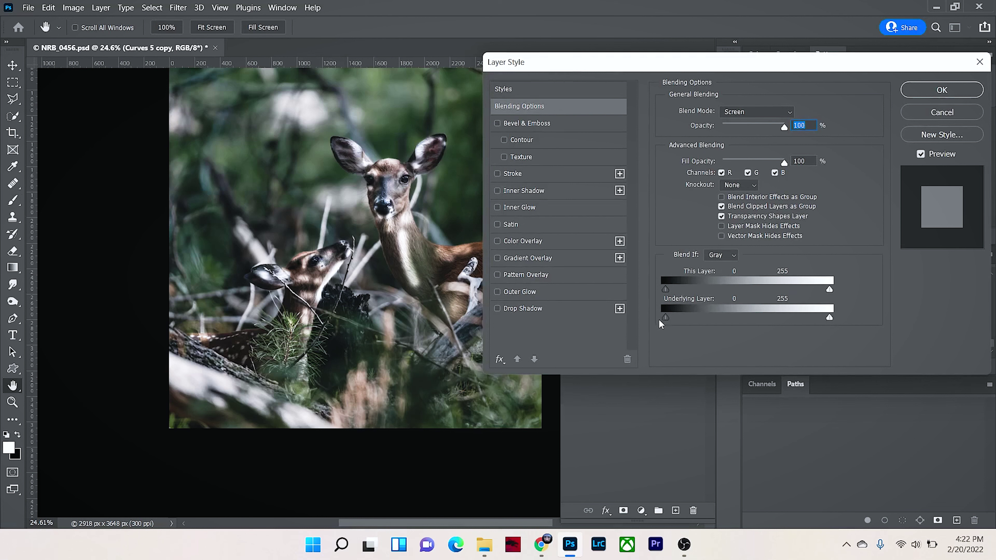
{"action": "left_click_drag", "start_coordinate": [666, 317], "coordinate": [740, 319]}
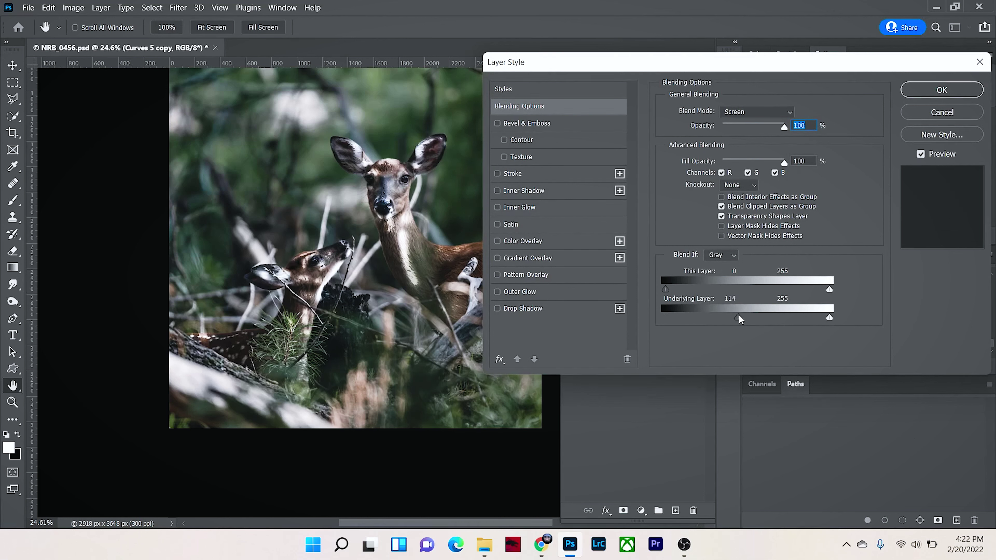
{"action": "left_click_drag", "start_coordinate": [741, 314], "coordinate": [753, 316]}
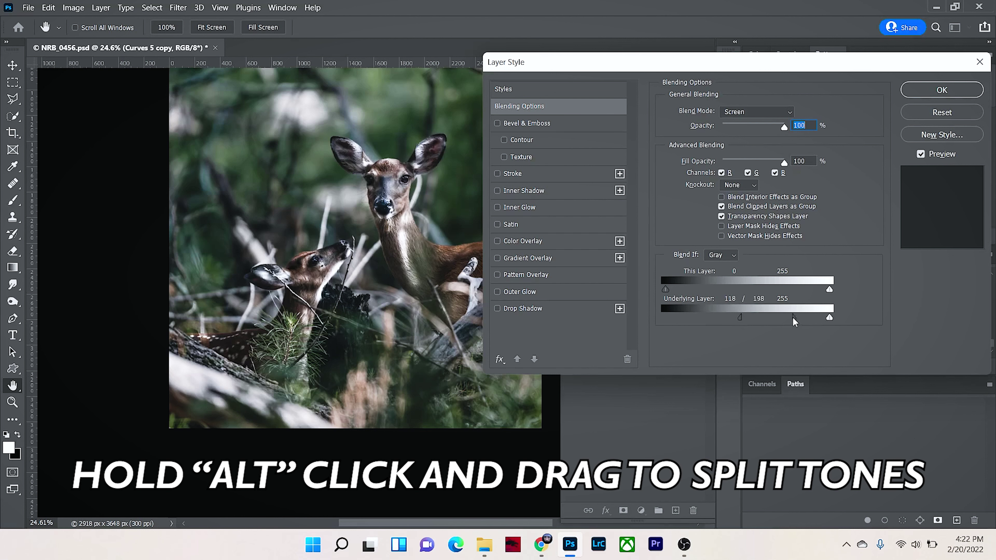
{"action": "left_click_drag", "start_coordinate": [817, 318], "coordinate": [810, 317]}
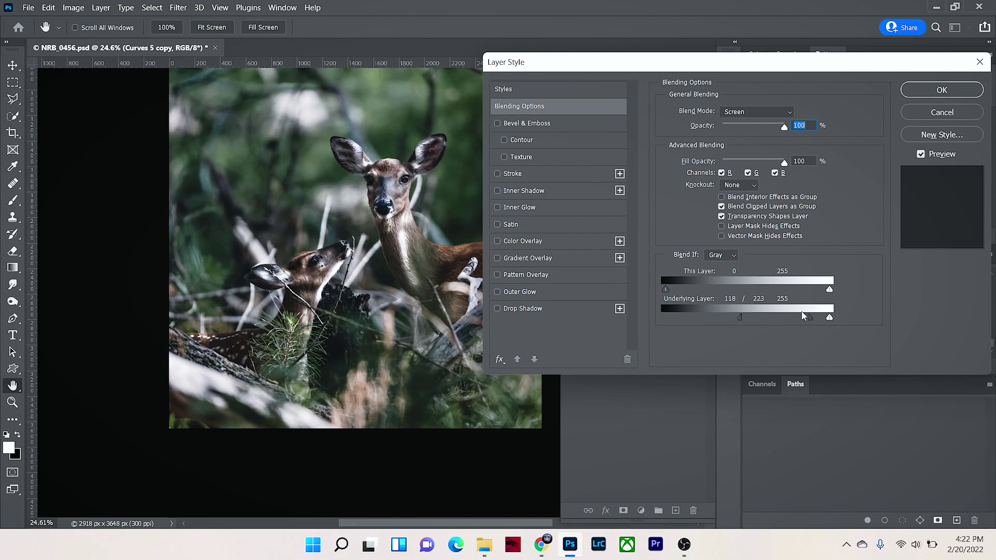
{"action": "left_click", "coordinate": [942, 90]}
{"action": "double_click", "coordinate": [694, 212]}
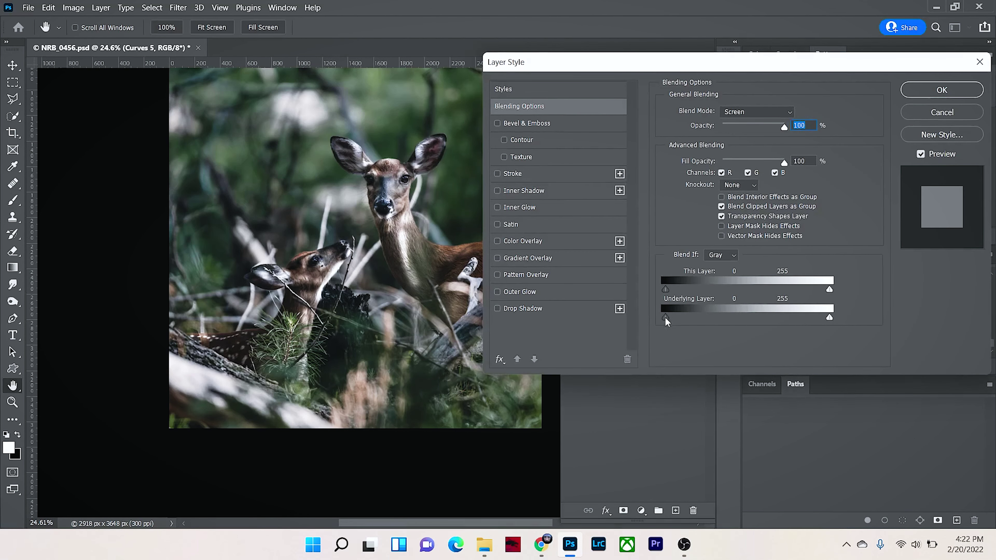
{"action": "left_click_drag", "start_coordinate": [685, 314], "coordinate": [692, 314]}
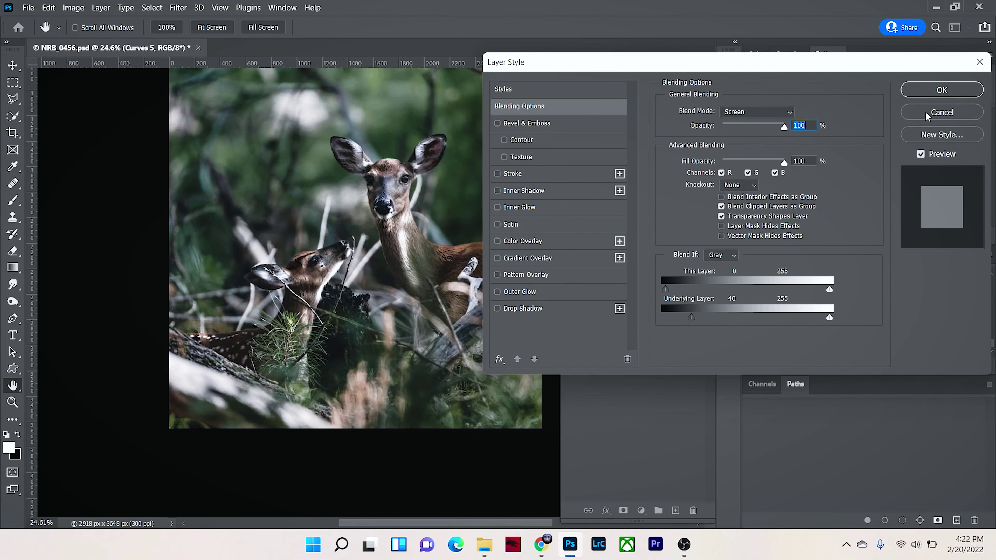
{"action": "left_click_drag", "start_coordinate": [691, 317], "coordinate": [666, 317]}
{"action": "left_click", "coordinate": [943, 113]}
- Split the original Curves 5 layer's Blend If Underlying Layer black slider to 51/182, judging the highlight on the doe's back
{"action": "scroll", "coordinate": [459, 226], "scroll_direction": "up", "scroll_amount": 5}
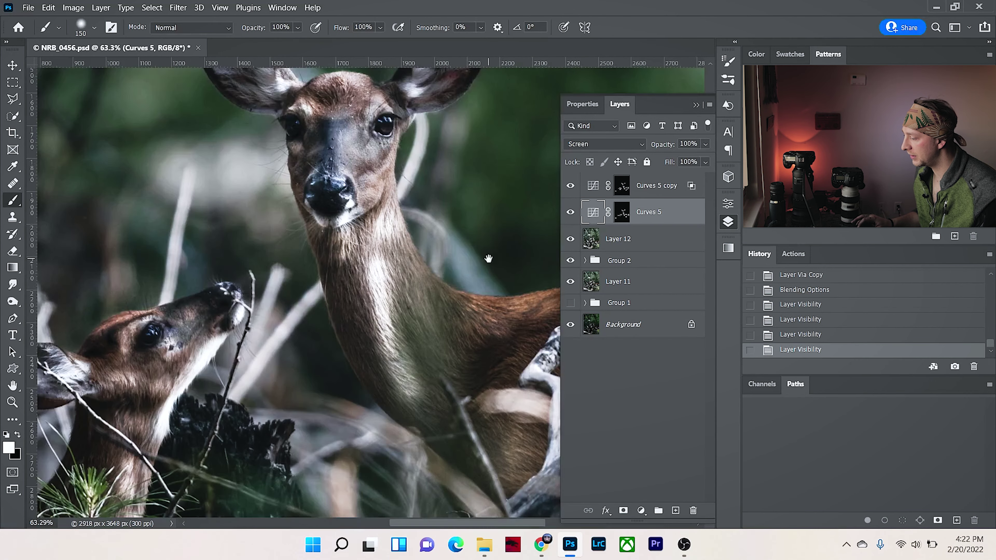
{"action": "left_click_drag", "start_coordinate": [493, 260], "coordinate": [241, 204]}
{"action": "scroll", "coordinate": [278, 250], "scroll_direction": "up", "scroll_amount": 3}
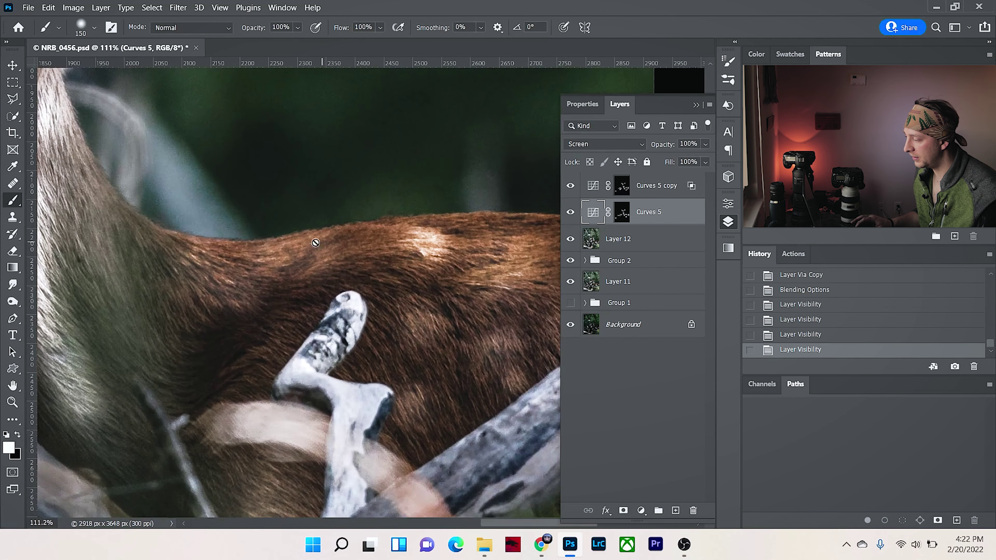
{"action": "double_click", "coordinate": [696, 216]}
{"action": "left_click_drag", "start_coordinate": [666, 319], "coordinate": [778, 315]}
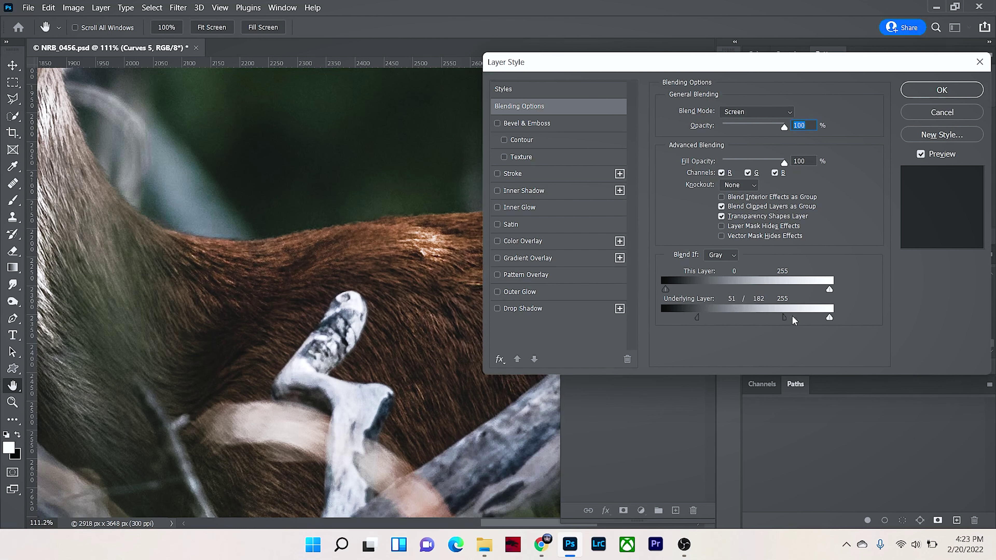
{"action": "left_click", "coordinate": [941, 90]}
{"action": "key", "text": "b"}
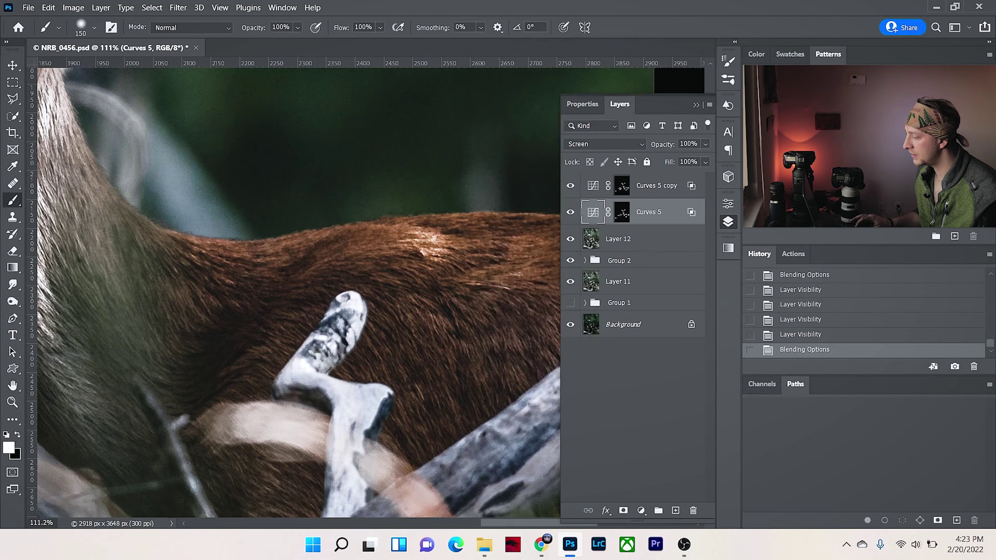
- Group the Curves 5 and Curves 5 copy layers together
{"action": "key", "text": "ctrl+minus"}
{"action": "key", "text": "ctrl+minus"}
{"action": "key", "text": "ctrl+minus"}
{"action": "key", "text": "ctrl+minus"}
{"action": "key", "text": "ctrl+minus"}
{"action": "key", "text": "ctrl+minus"}
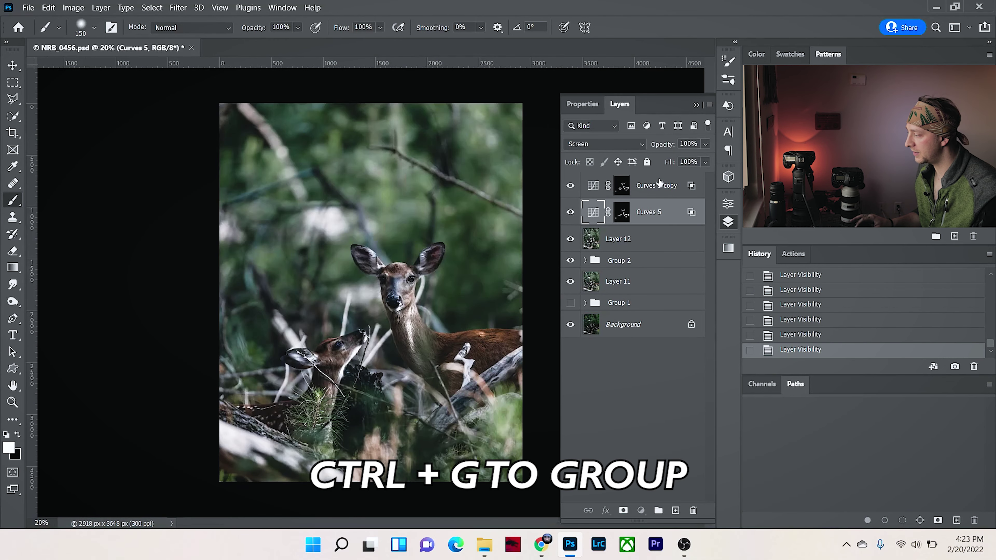
{"action": "left_click", "coordinate": [640, 192], "text": "shift"}
{"action": "key", "text": "ctrl+g"}
- Compare the whole photo with and without the dodging group by switching Group 3 off and on
{"action": "left_click", "coordinate": [571, 181]}
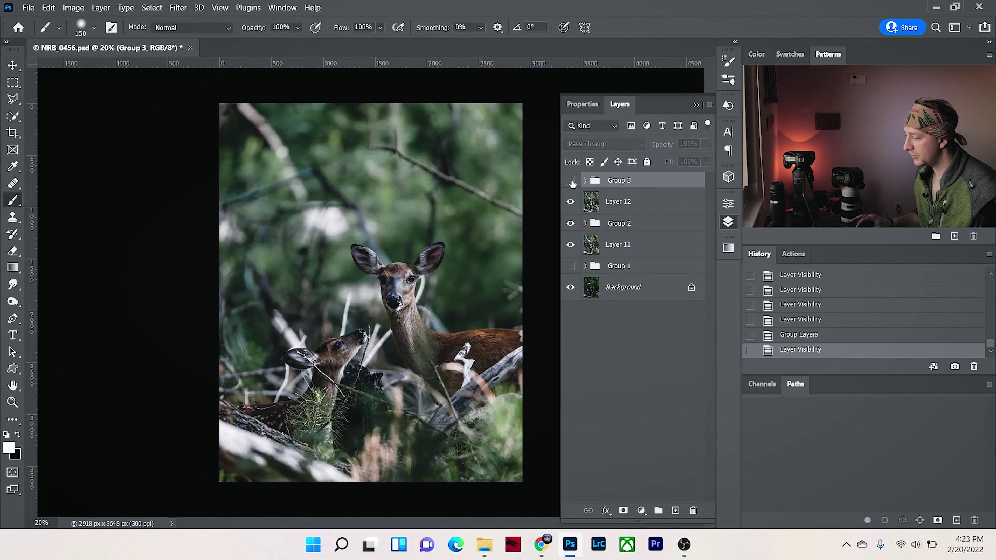
{"action": "left_click", "coordinate": [574, 181]}
{"action": "left_click", "coordinate": [574, 181]}
{"action": "left_click", "coordinate": [575, 181]}
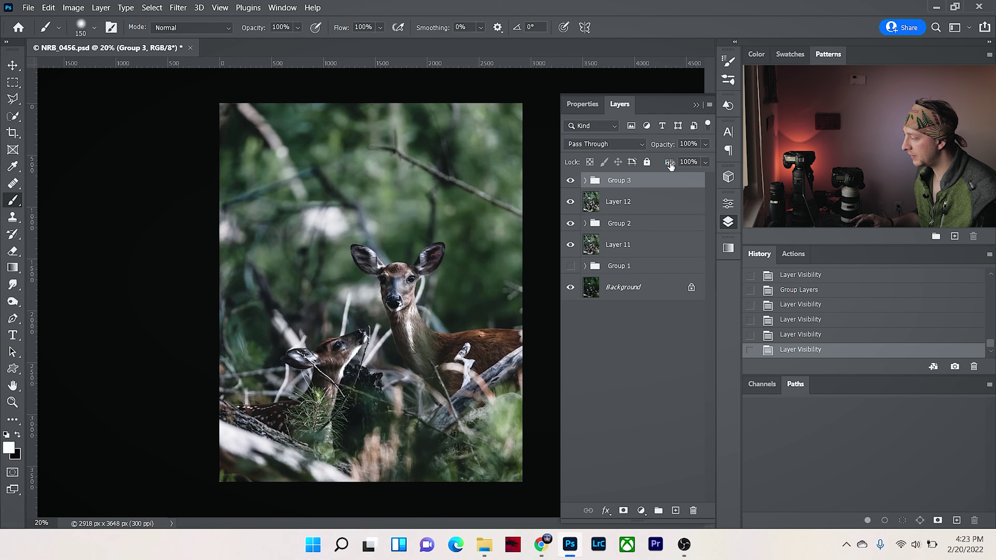
- Try a fill of 51% on Group 3 and compare the photo with the group off and on
{"action": "left_click_drag", "start_coordinate": [670, 164], "coordinate": [639, 161]}
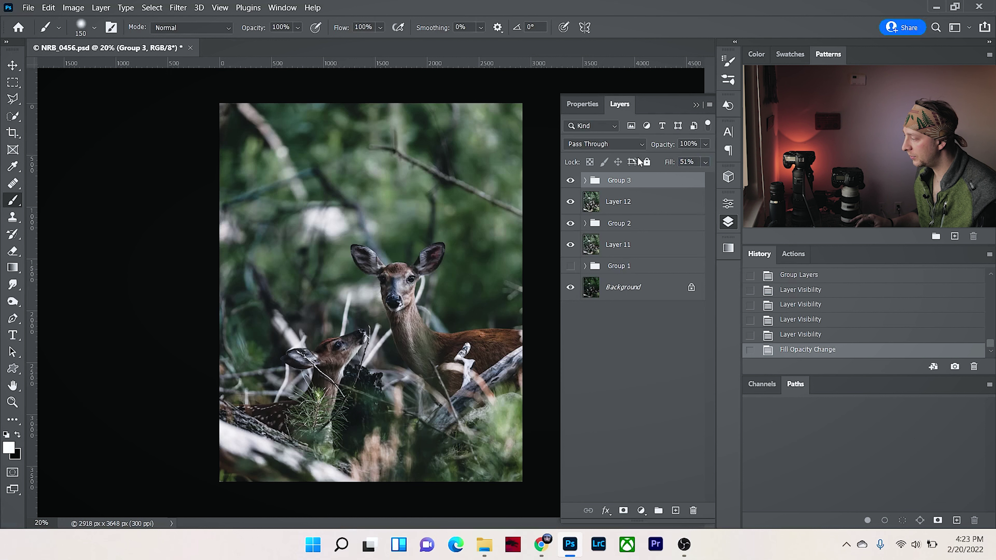
{"action": "left_click", "coordinate": [570, 182]}
{"action": "left_click", "coordinate": [570, 181]}
{"action": "left_click", "coordinate": [570, 181]}
{"action": "left_click", "coordinate": [570, 181]}
{"action": "scroll", "coordinate": [459, 353], "scroll_direction": "up", "scroll_amount": 2}
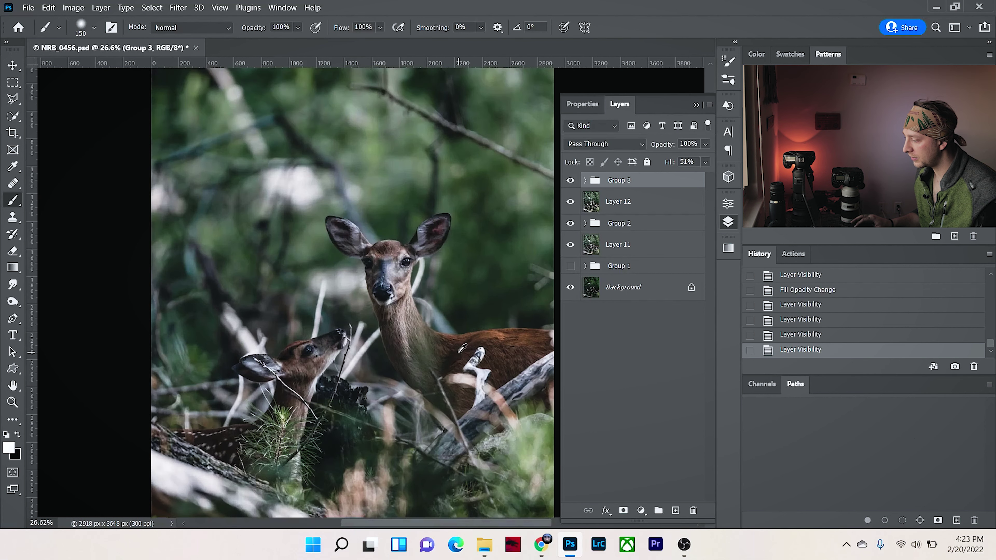
- Set Group 3's fill to 100% and opacity to 56%, compare the effect, and leave the group hidden
{"action": "mouse_move", "coordinate": [664, 167]}
{"action": "left_mouse_down"}
{"action": "mouse_move", "coordinate": [716, 162]}
{"action": "mouse_move", "coordinate": [658, 148]}
{"action": "left_mouse_up"}
{"action": "left_click", "coordinate": [571, 180]}
{"action": "left_click", "coordinate": [571, 180]}
{"action": "left_click", "coordinate": [571, 181]}
{"action": "left_click", "coordinate": [571, 181]}
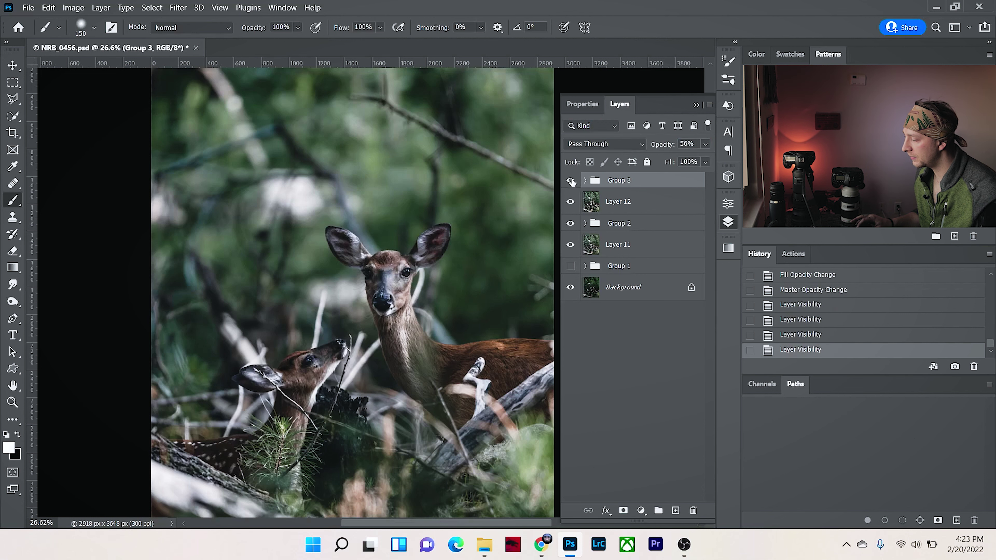
{"action": "left_click", "coordinate": [571, 180]}
{"action": "left_click", "coordinate": [571, 181]}
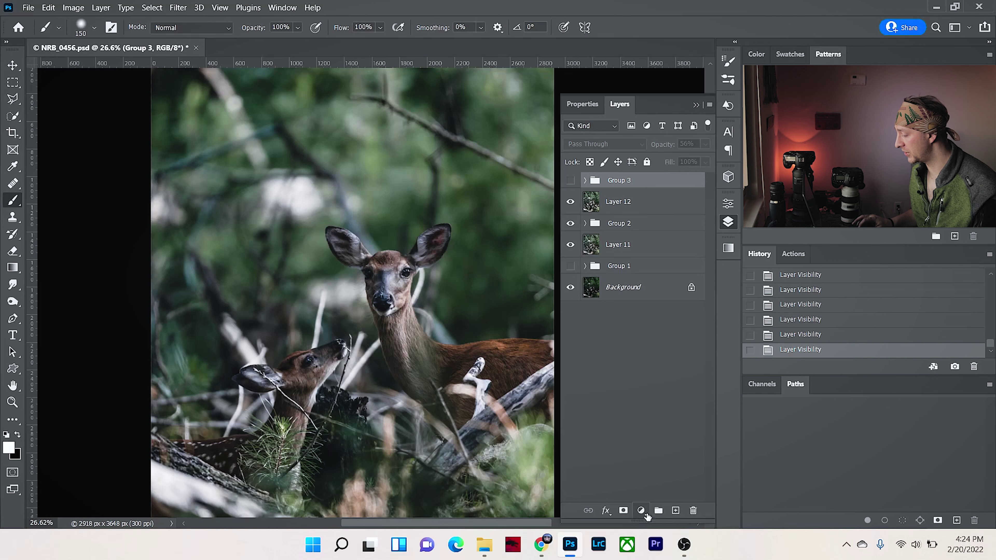
- Add a Curves adjustment layer with a brightening point at input 122, output 253, and invert its mask to black
{"action": "left_click", "coordinate": [642, 510]}
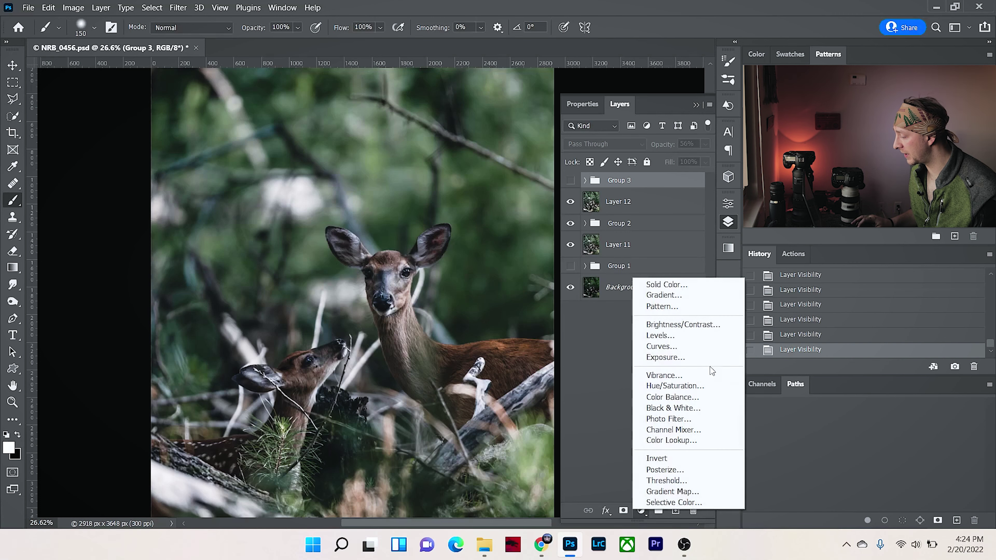
{"action": "left_click", "coordinate": [706, 346]}
{"action": "left_click_drag", "start_coordinate": [638, 229], "coordinate": [643, 180]}
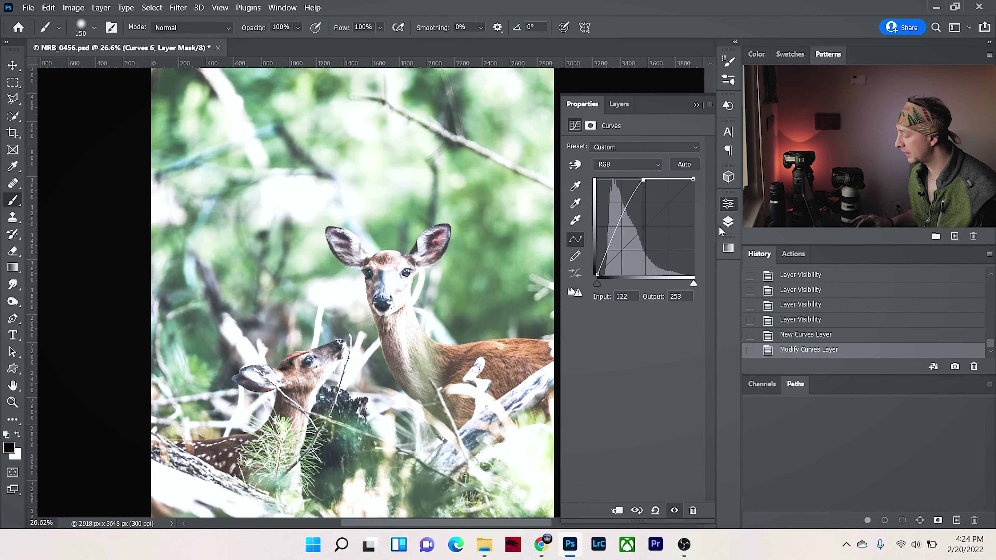
{"action": "left_click", "coordinate": [728, 222]}
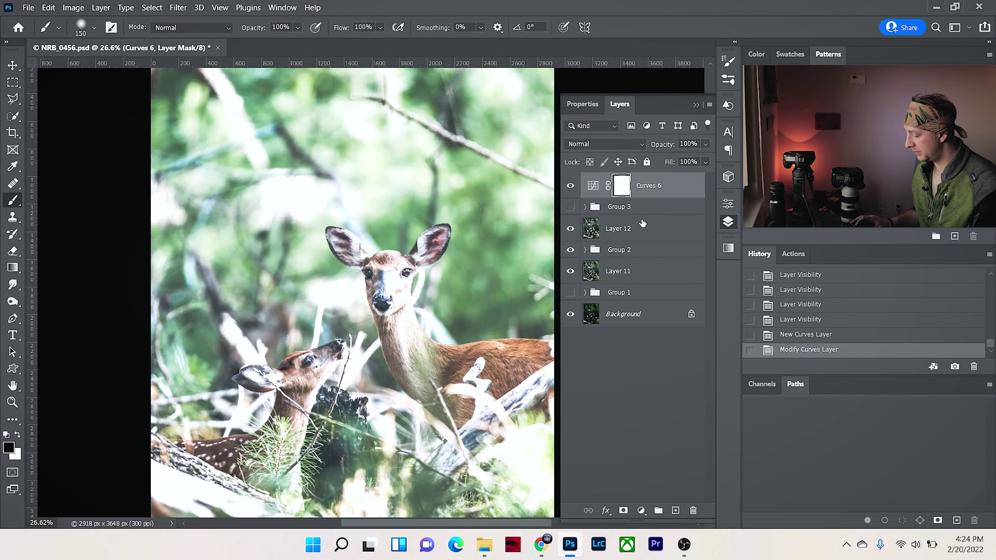
{"action": "key", "text": "ctrl+i"}
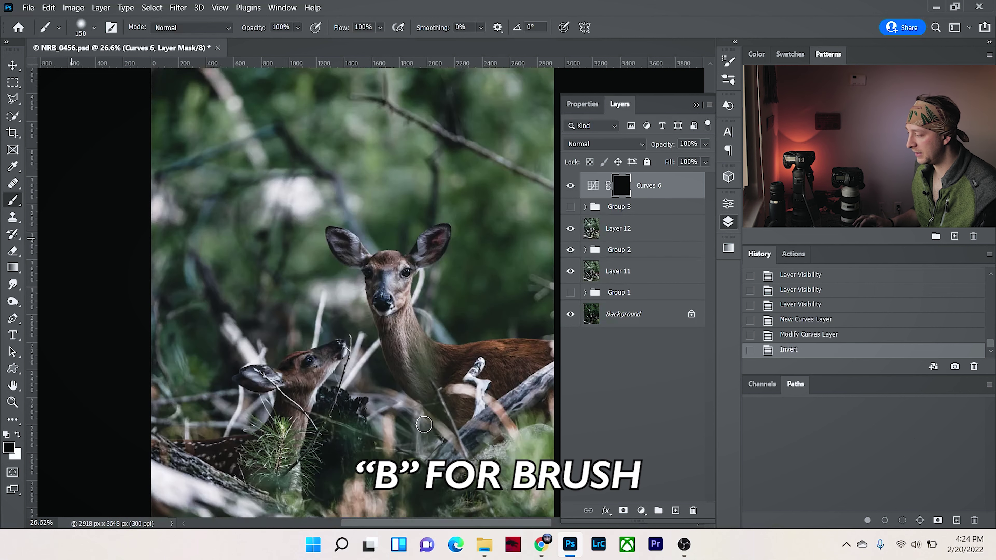
- Paint a white dab with a 200 px soft brush on the Curves 6 mask, over the highlight on the doe's back
{"action": "scroll", "coordinate": [470, 295], "scroll_direction": "up", "scroll_amount": 5}
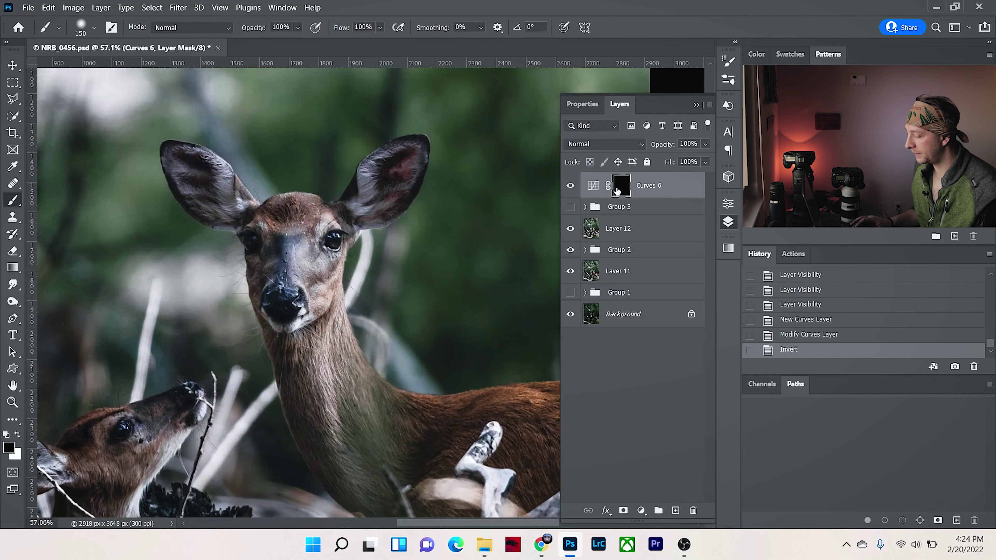
{"action": "key", "text": "x"}
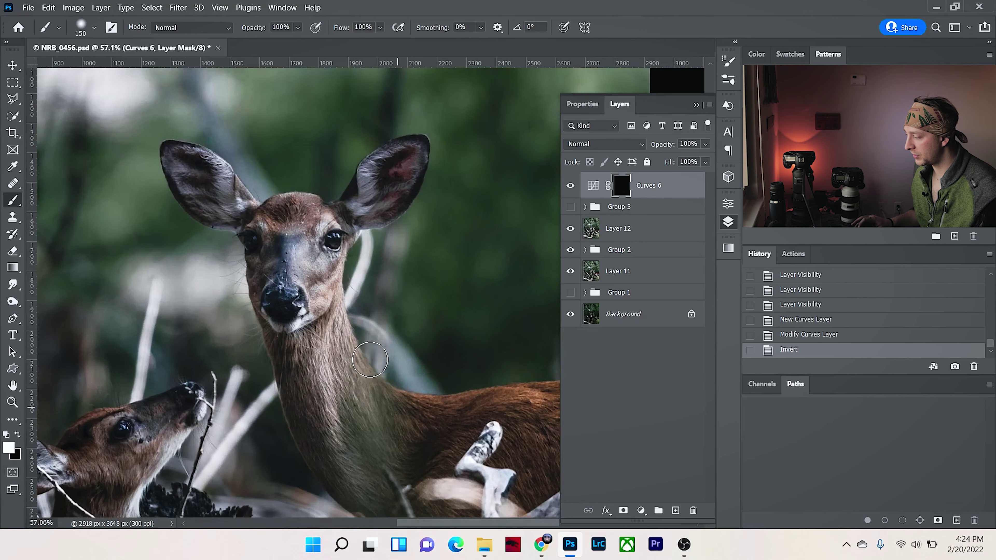
{"action": "left_click_drag", "start_coordinate": [369, 353], "coordinate": [232, 281]}
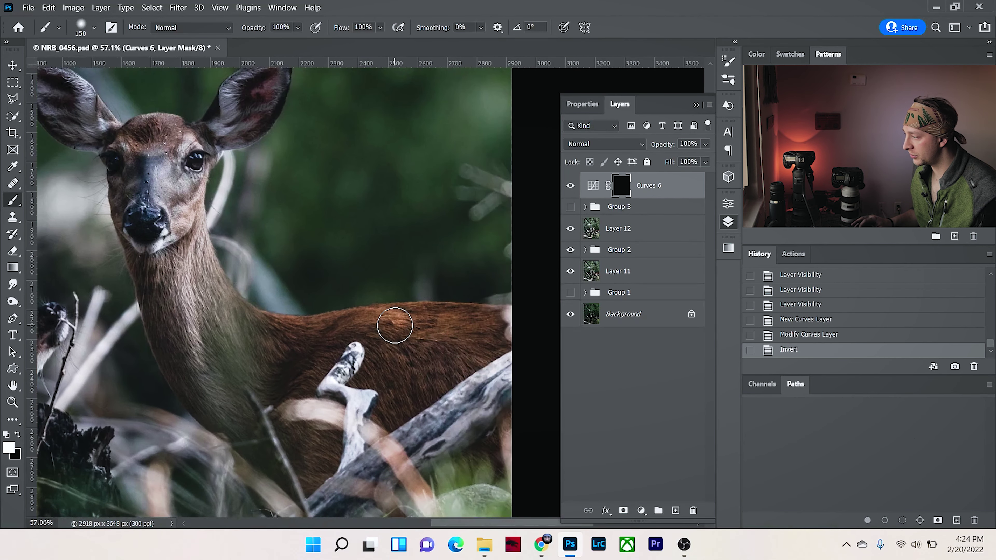
{"action": "key", "text": "bracketright"}
{"action": "key", "text": "bracketright"}
{"action": "left_click", "coordinate": [389, 321]}
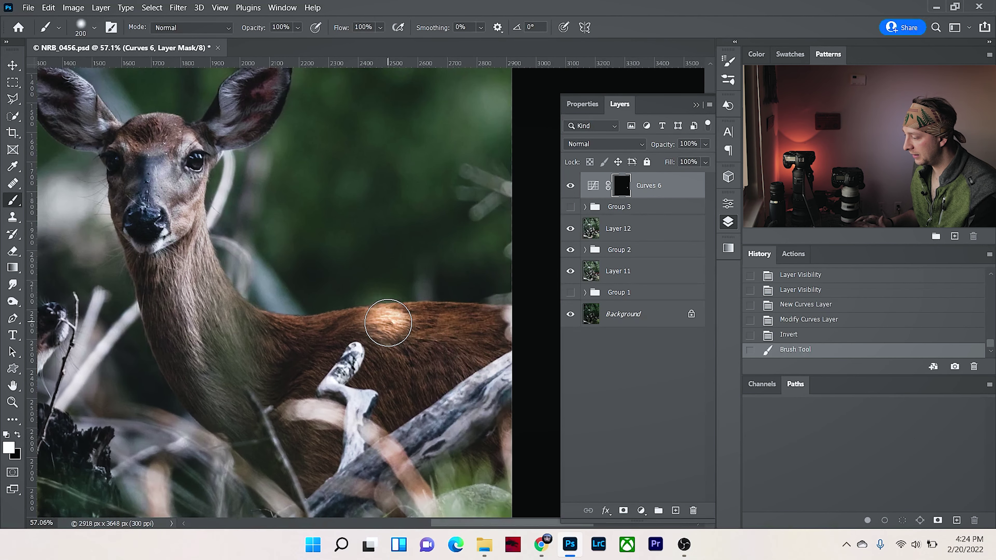
- Reduce the brush to 125 px and paint more white dabs on the mask along the doe's back and flank
{"action": "key", "text": "bracketleft"}
{"action": "key", "text": "bracketleft"}
{"action": "key", "text": "bracketleft"}
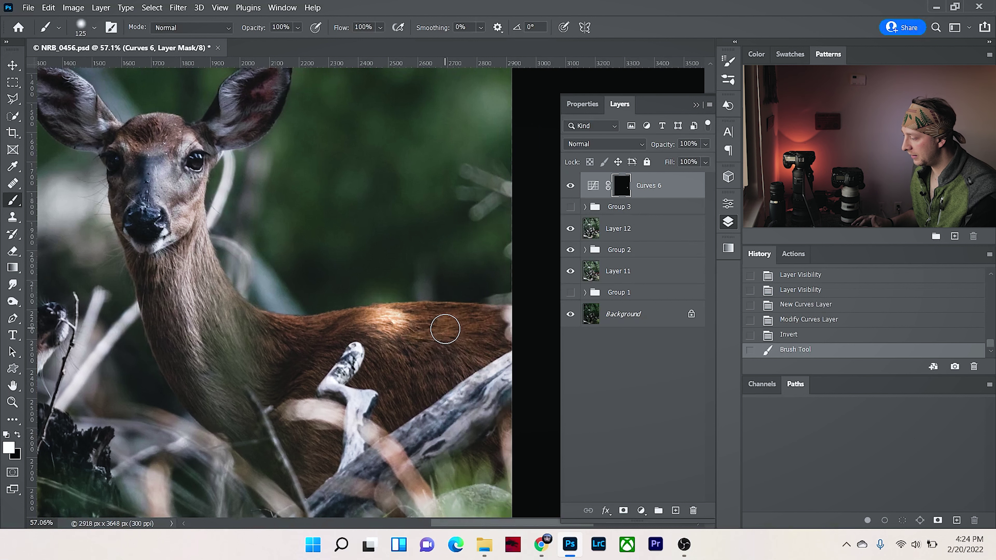
{"action": "left_click", "coordinate": [445, 331]}
{"action": "left_click", "coordinate": [412, 343]}
{"action": "left_click", "coordinate": [459, 362]}
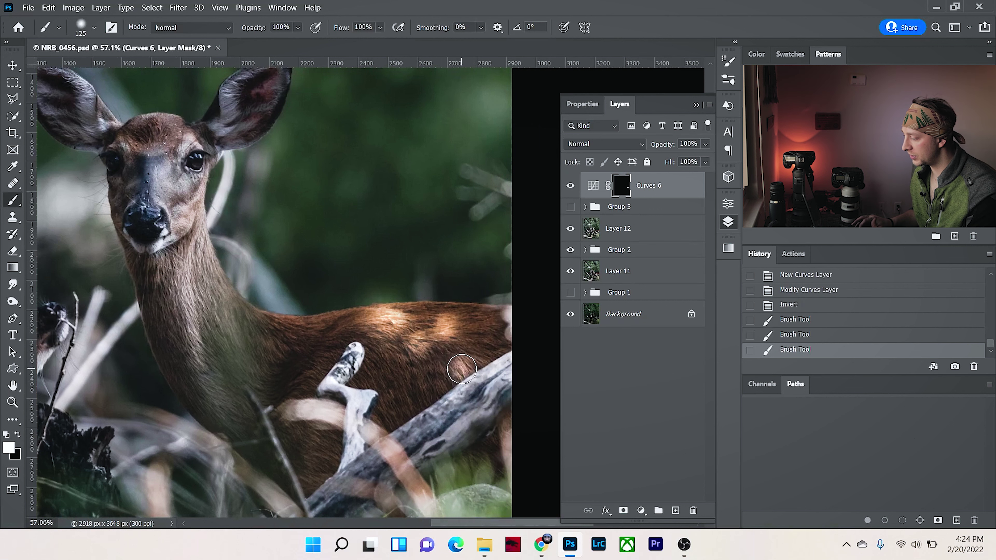
{"action": "left_click", "coordinate": [416, 383]}
{"action": "left_click", "coordinate": [388, 405]}
- Paint white over the highlights on the doe's head on the Curves 6 mask with a much smaller brush
{"action": "left_click_drag", "start_coordinate": [196, 341], "coordinate": [306, 325]}
{"action": "key", "text": "bracketleft"}
{"action": "key", "text": "bracketleft"}
{"action": "key", "text": "bracketleft"}
{"action": "key", "text": "bracketleft"}
{"action": "key", "text": "bracketleft"}
{"action": "key", "text": "bracketleft"}
{"action": "left_click", "coordinate": [275, 130]}
{"action": "left_click_drag", "start_coordinate": [275, 131], "coordinate": [238, 215]}
{"action": "left_click", "coordinate": [322, 149]}
- Enlarge the brush to 100 px and paint white over the fawn's highlights on the Curves 6 mask
{"action": "key", "text": "bracketright"}
{"action": "key", "text": "bracketright"}
{"action": "key", "text": "bracketright"}
{"action": "key", "text": "bracketright"}
{"action": "key", "text": "bracketright"}
{"action": "mouse_move", "coordinate": [58, 451]}
{"action": "left_mouse_down"}
{"action": "mouse_move", "coordinate": [263, 258]}
{"action": "mouse_move", "coordinate": [410, 219]}
{"action": "left_mouse_up"}
{"action": "left_click", "coordinate": [263, 257]}
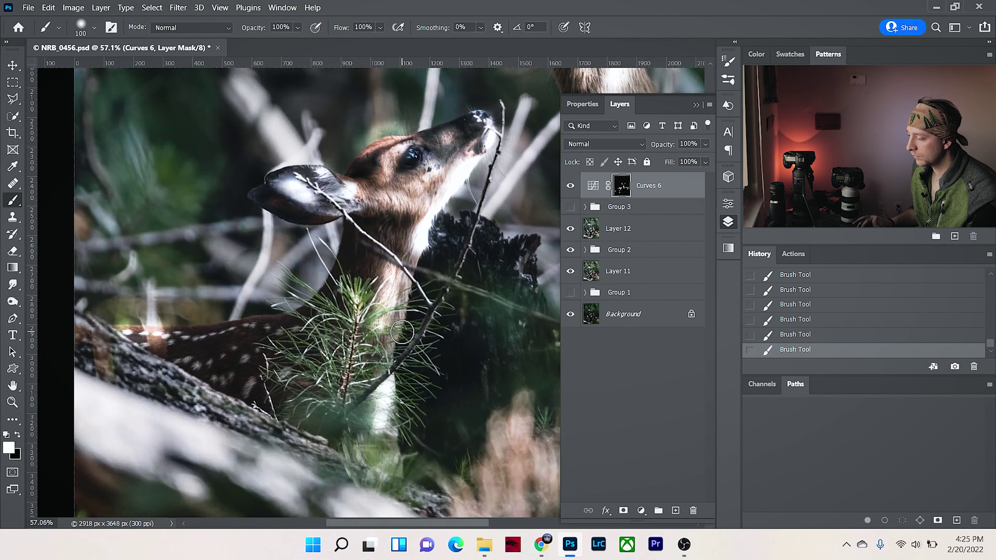
- Compare the whole photo with the Curves 6 layer off and on
{"action": "key", "text": "ctrl+minus"}
{"action": "left_click", "coordinate": [571, 186]}
{"action": "left_click", "coordinate": [571, 186]}
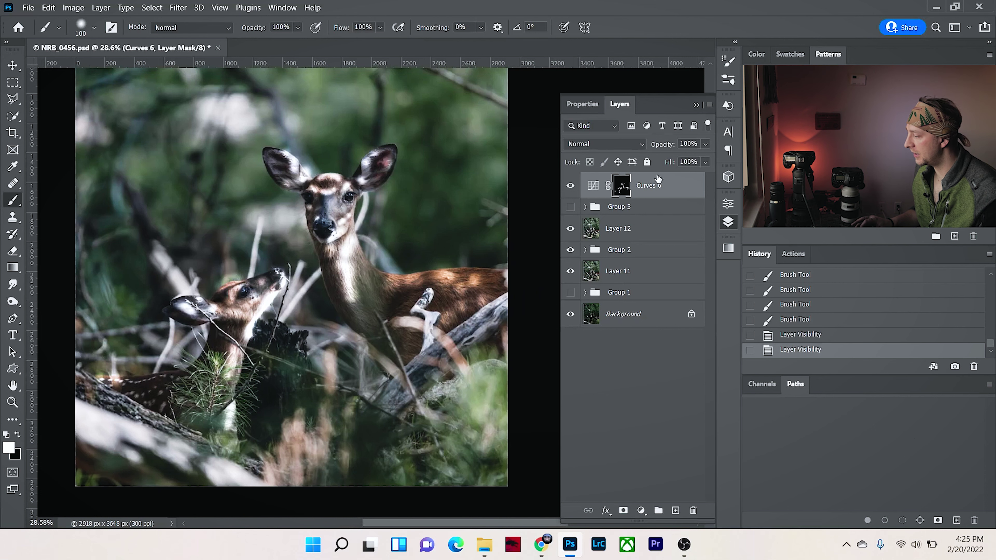
- Show the Curves 6 mask as a red overlay and paint black over spill around the fawn's fur highlights
{"action": "key", "text": "x"}
{"action": "key", "text": "backslash"}
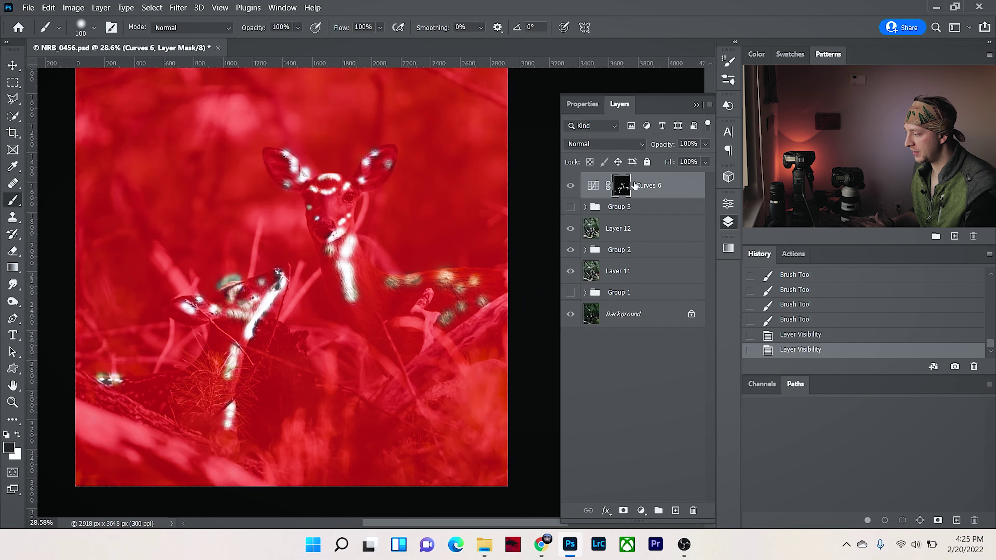
{"action": "scroll", "coordinate": [176, 344], "scroll_direction": "up", "scroll_amount": 5}
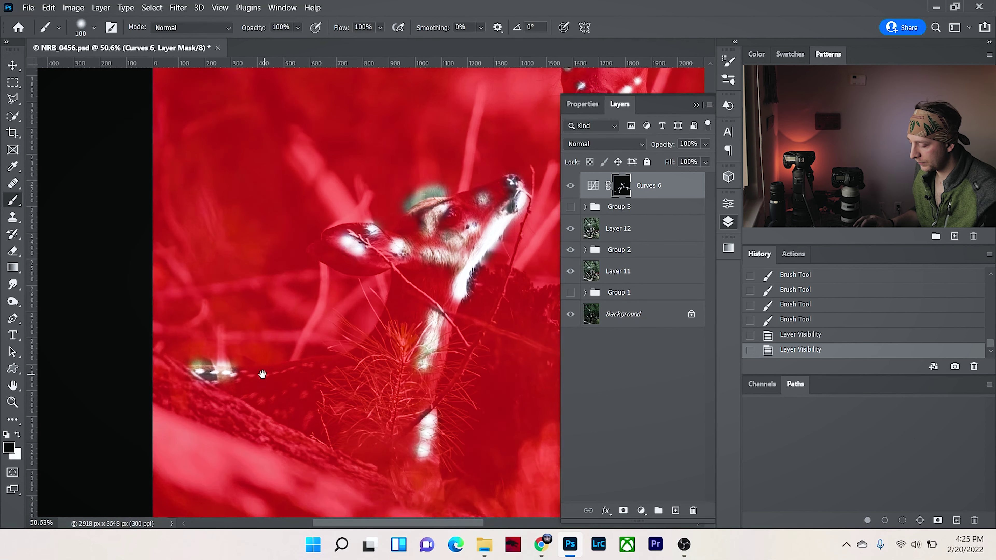
{"action": "left_click_drag", "start_coordinate": [263, 374], "coordinate": [222, 349]}
{"action": "mouse_move", "coordinate": [436, 250]}
{"action": "left_mouse_down"}
{"action": "mouse_move", "coordinate": [386, 263]}
{"action": "mouse_move", "coordinate": [378, 452]}
{"action": "left_mouse_up"}
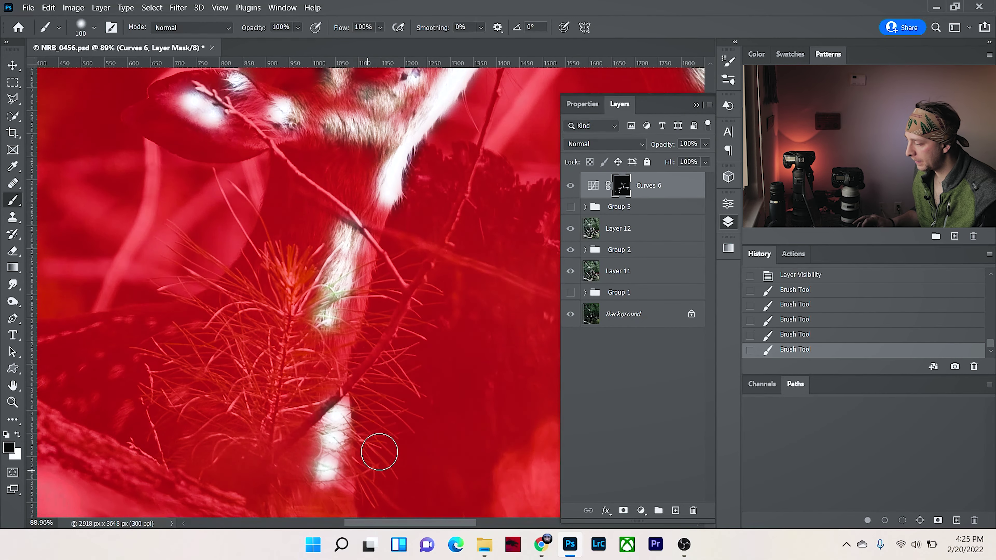
{"action": "mouse_move", "coordinate": [251, 275]}
{"action": "left_mouse_down"}
{"action": "mouse_move", "coordinate": [260, 202]}
{"action": "mouse_move", "coordinate": [251, 231]}
{"action": "left_mouse_up"}
{"action": "scroll", "coordinate": [251, 231], "scroll_direction": "down", "scroll_amount": 3}
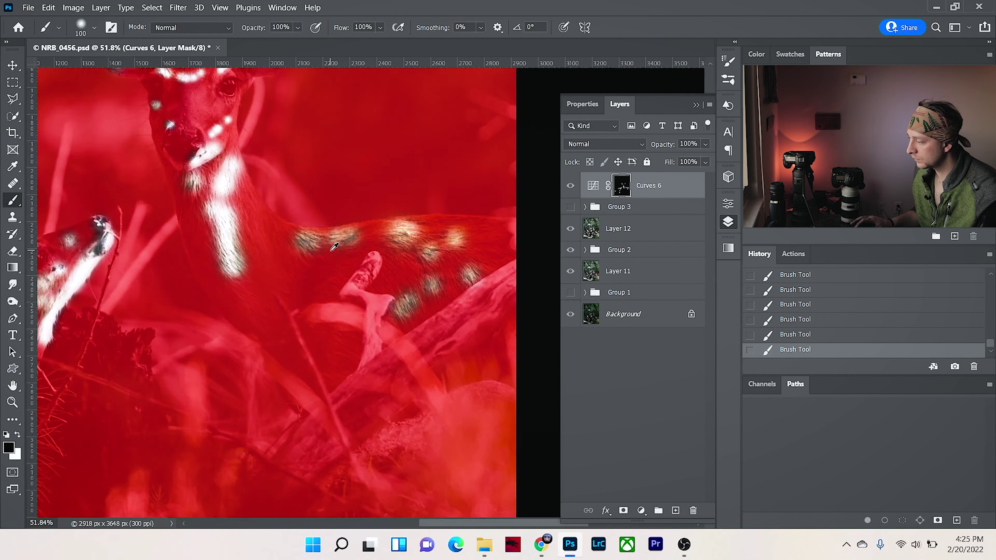
- Hide the red overlay, restore white as the foreground colour, and briefly check the Curves 6 mask on its own
{"action": "key", "text": "backslash"}
{"action": "key", "text": "x"}
{"action": "left_click", "coordinate": [622, 190], "text": "alt"}
{"action": "left_click", "coordinate": [621, 190], "text": "alt"}
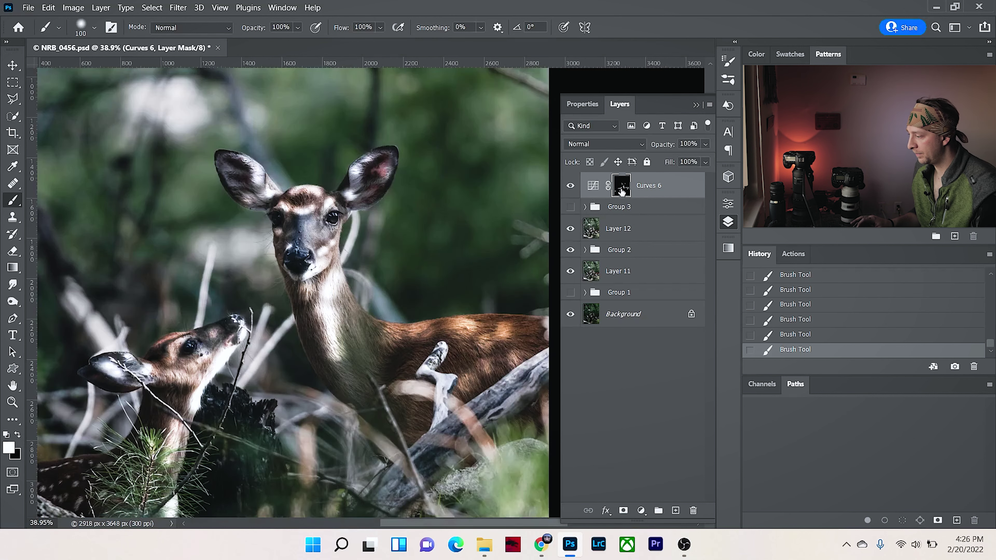
- Set Curves 6's Blend If for the underlying layer to a split dark range of 59 / 255
{"action": "double_click", "coordinate": [695, 187]}
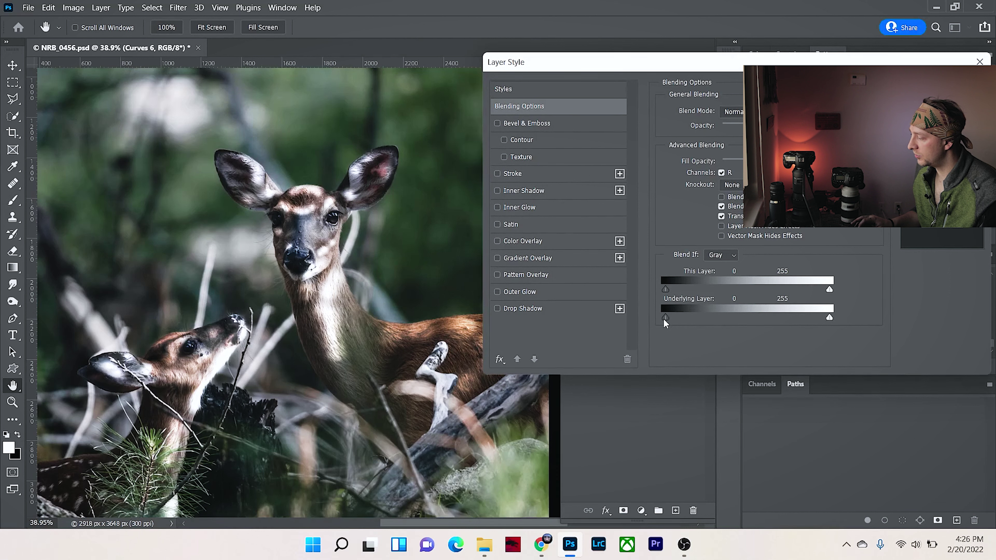
{"action": "left_click_drag", "start_coordinate": [665, 319], "coordinate": [808, 318]}
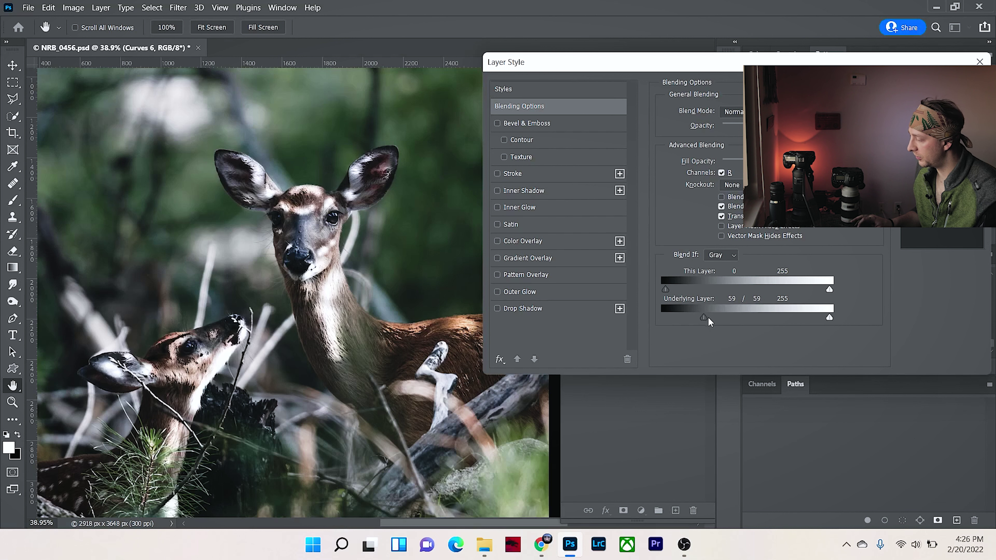
{"action": "left_click_drag", "start_coordinate": [706, 321], "coordinate": [858, 326]}
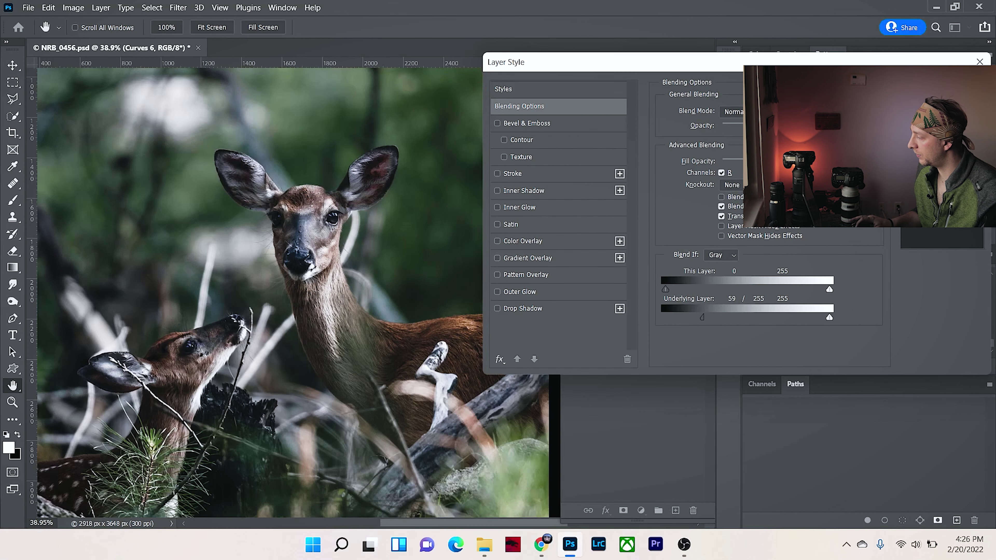
{"action": "key", "text": "Return"}
- Compare the photo with the blended Curves 6 layer off and on twice
{"action": "left_click", "coordinate": [571, 185]}
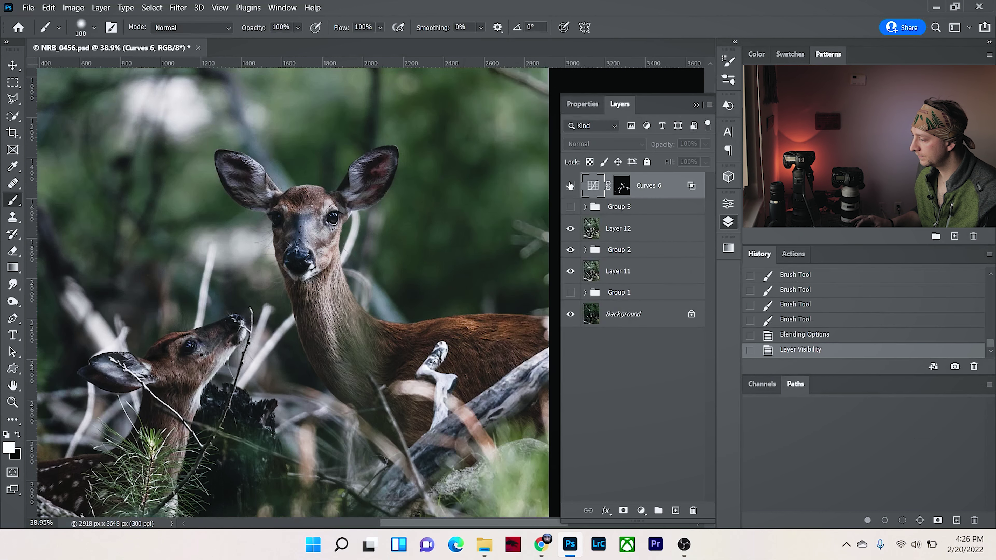
{"action": "left_click", "coordinate": [570, 186]}
{"action": "left_click", "coordinate": [570, 186]}
{"action": "left_click", "coordinate": [570, 185]}
- Lower Curves 6's fill to 31% and compare the photo with the layer off and on
{"action": "left_click_drag", "start_coordinate": [669, 164], "coordinate": [644, 161]}
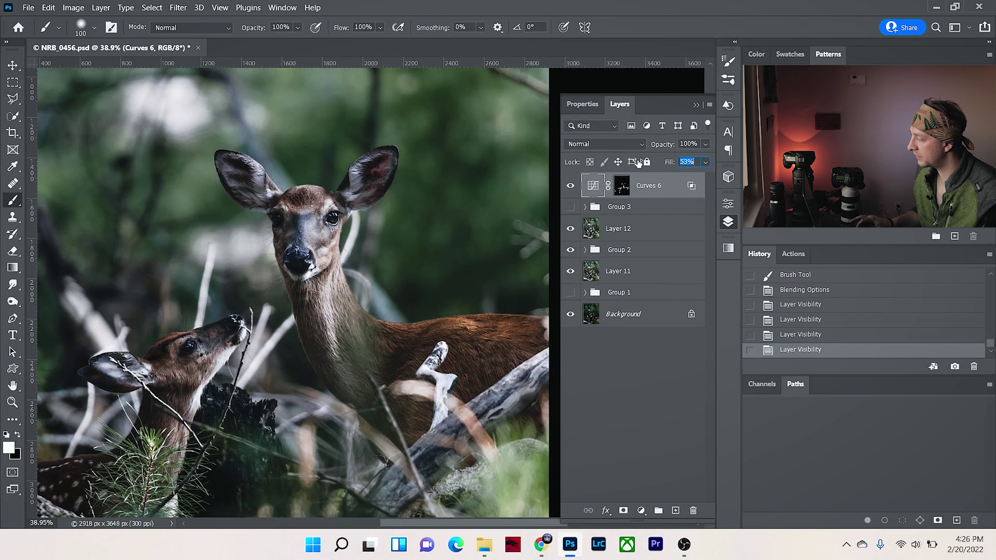
{"action": "key", "text": "Down"}
{"action": "left_click_drag", "start_coordinate": [624, 162], "coordinate": [625, 161]}
{"action": "left_click", "coordinate": [568, 187]}
{"action": "left_click", "coordinate": [568, 187]}
{"action": "left_click", "coordinate": [568, 187]}
{"action": "left_click", "coordinate": [569, 186]}
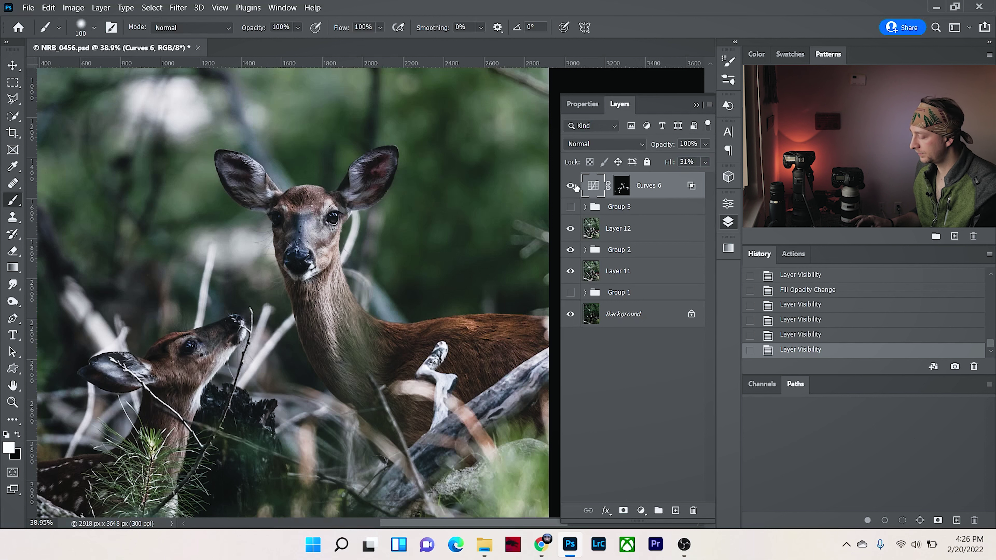
- Duplicate Curves 6, set the copy's underlying-layer Blend If dark range to 121 / 217, and compare it off and on
{"action": "key", "text": "ctrl+j"}
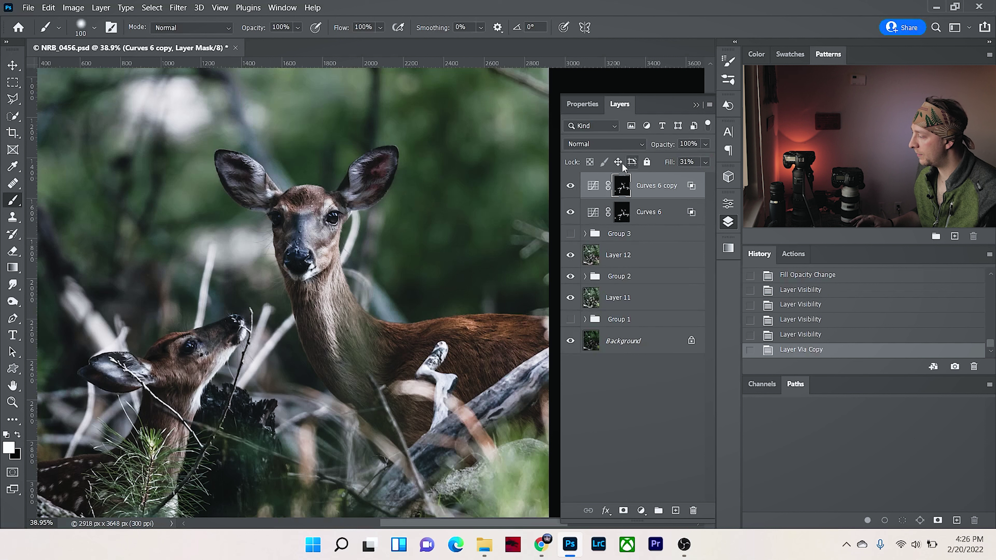
{"action": "double_click", "coordinate": [692, 186]}
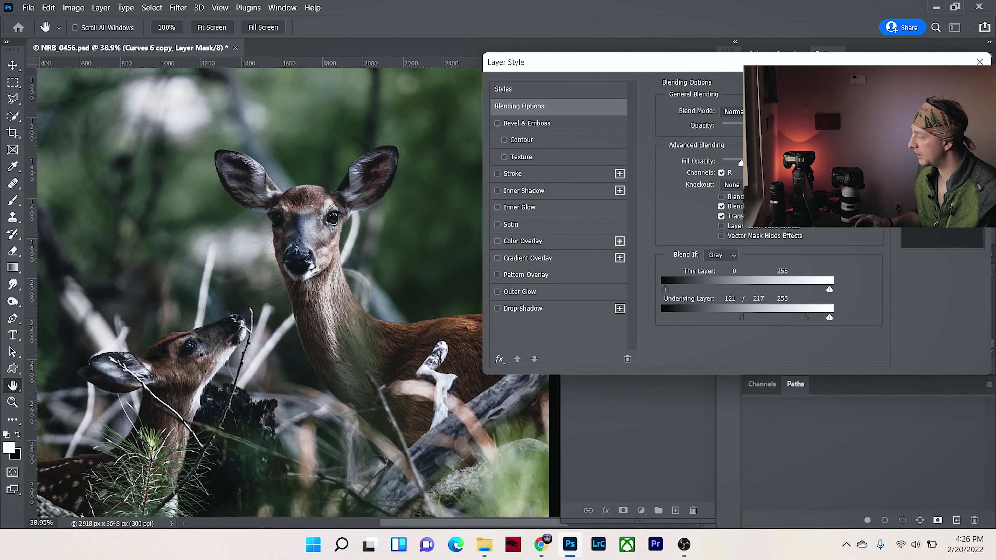
{"action": "key", "text": "Return"}
{"action": "left_click", "coordinate": [571, 186]}
{"action": "left_click", "coordinate": [571, 187]}
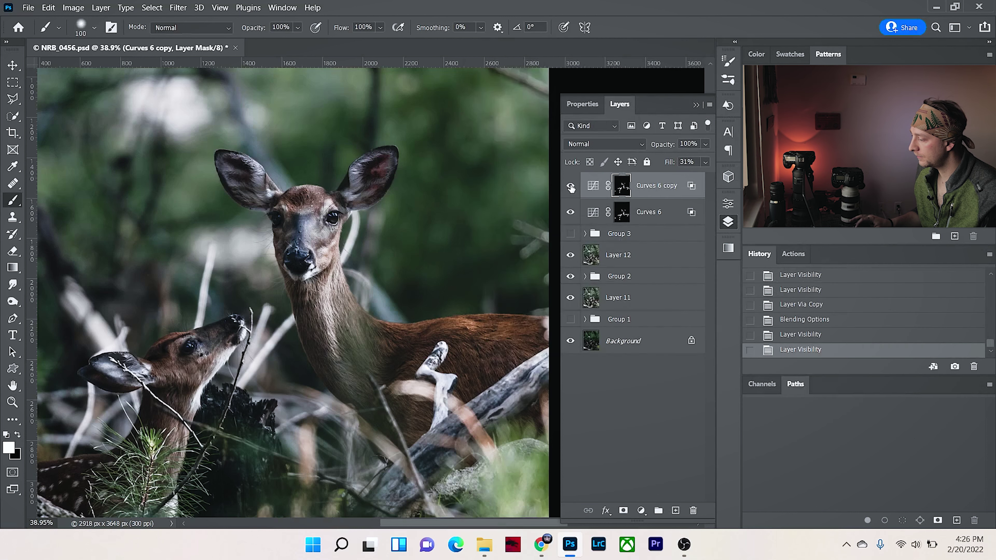
- Group Curves 6 and its copy, and compare the photo with the group off and on
{"action": "left_click", "coordinate": [643, 212], "text": "shift"}
{"action": "key", "text": "ctrl+g"}
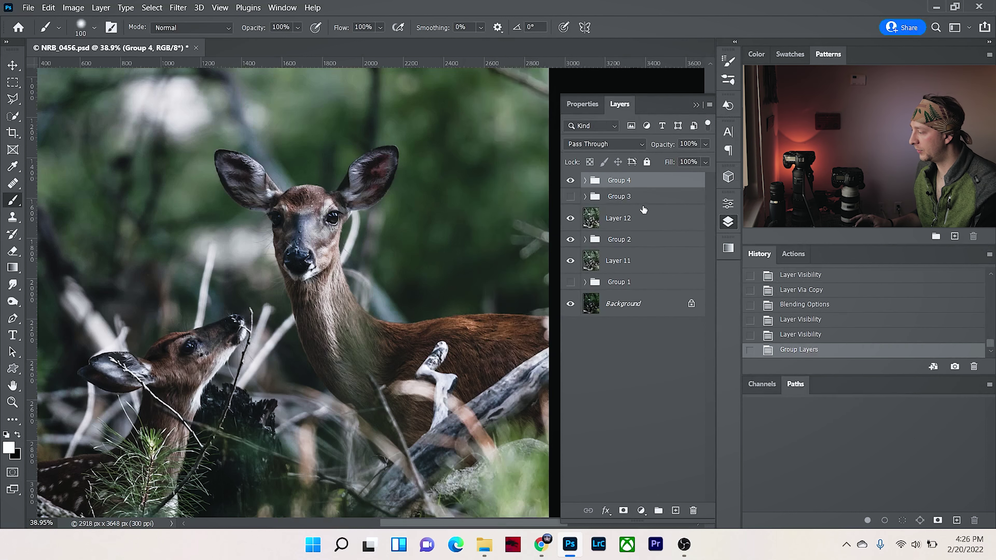
{"action": "left_click", "coordinate": [571, 181]}
{"action": "left_click", "coordinate": [571, 181]}
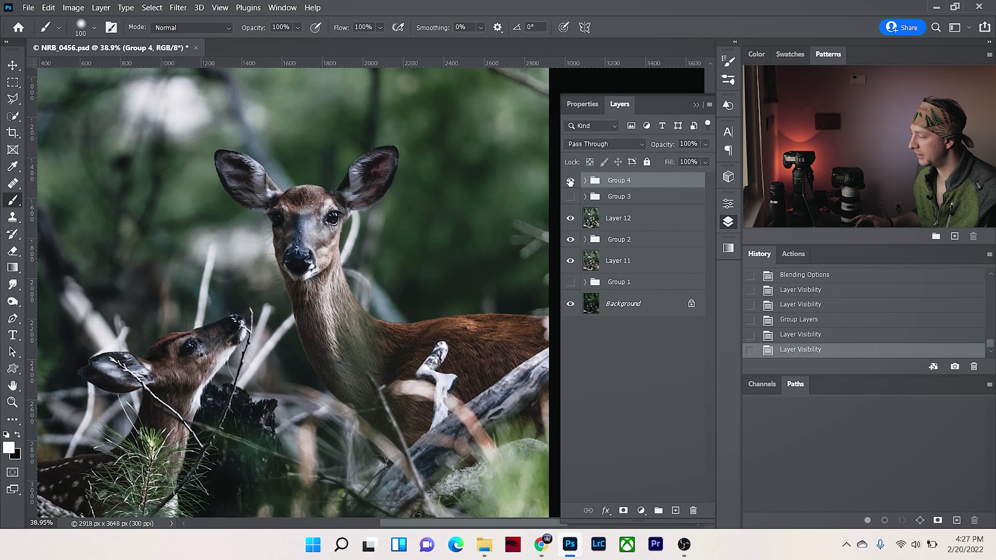